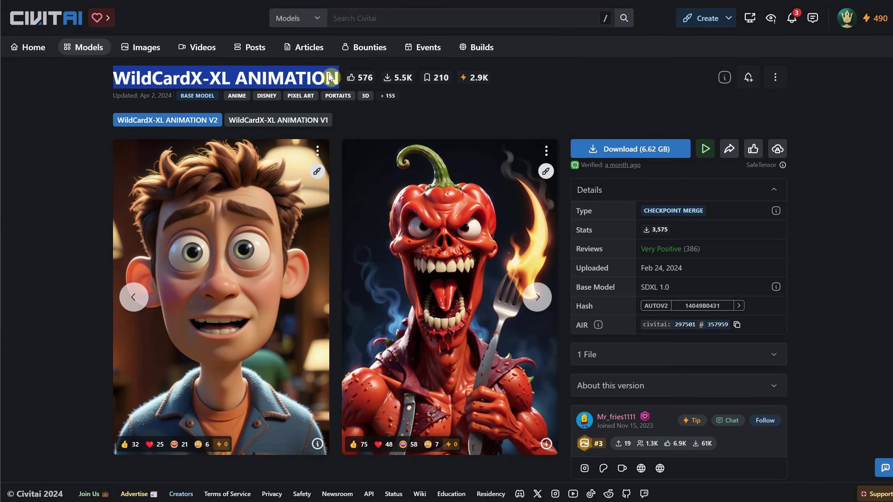
# Clear the title selection on the WildCardX-XL ANIMATION V2 model page.
pyautogui.click(417, 98)
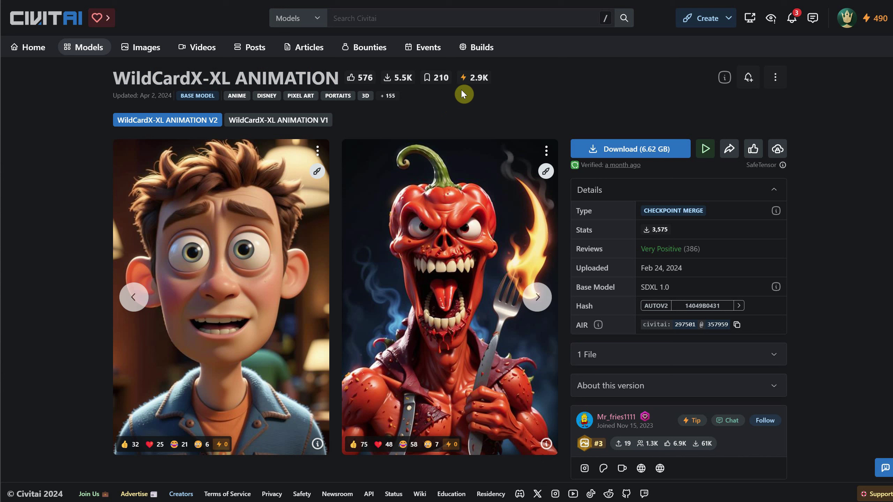
# Download the WildCardX-XL ANIMATION checkpoint into webui > models > Stable-diffusion.
pyautogui.click(634, 157)
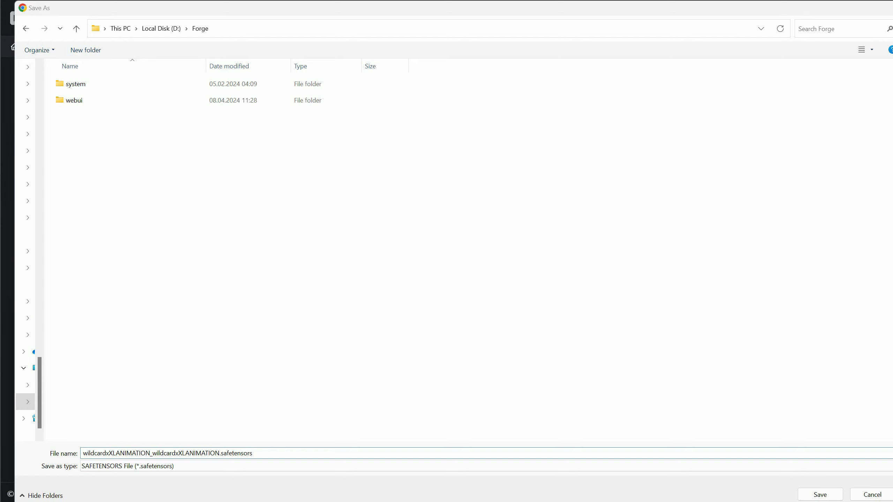
pyautogui.doubleClick(84, 100)
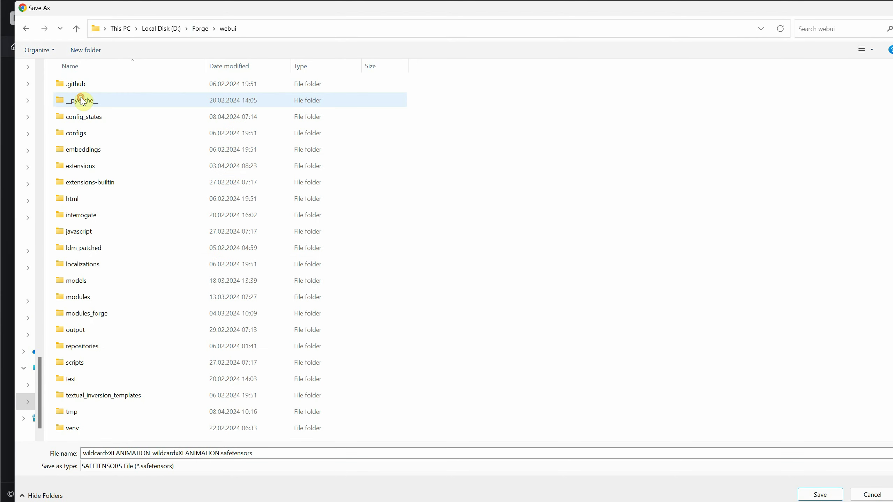
pyautogui.doubleClick(81, 281)
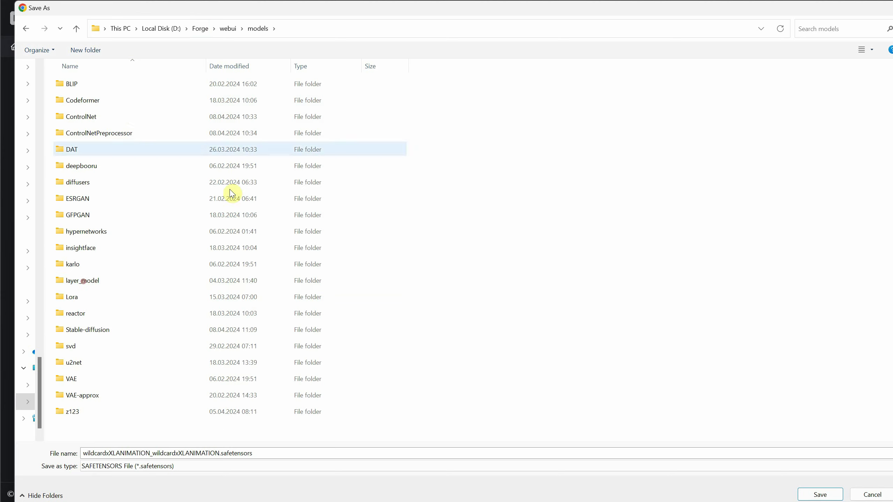
pyautogui.doubleClick(103, 328)
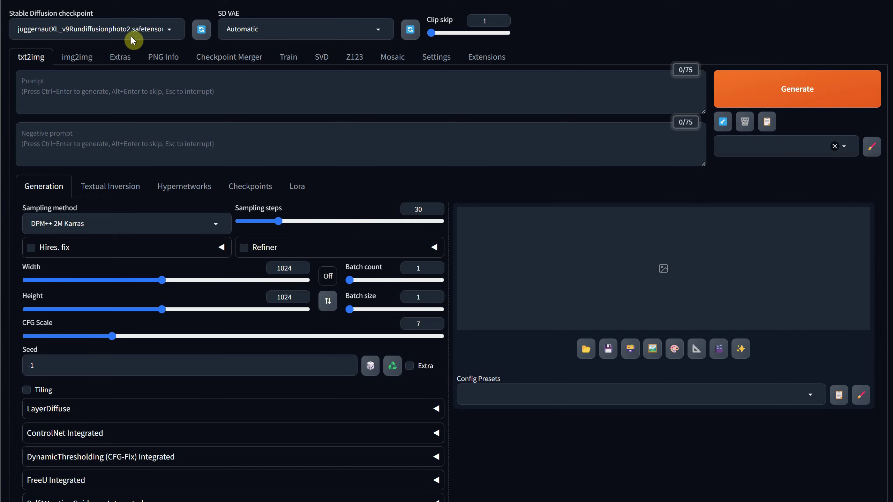
# Switch the checkpoint to wildcardxXLANIMATION.
pyautogui.click(169, 32)
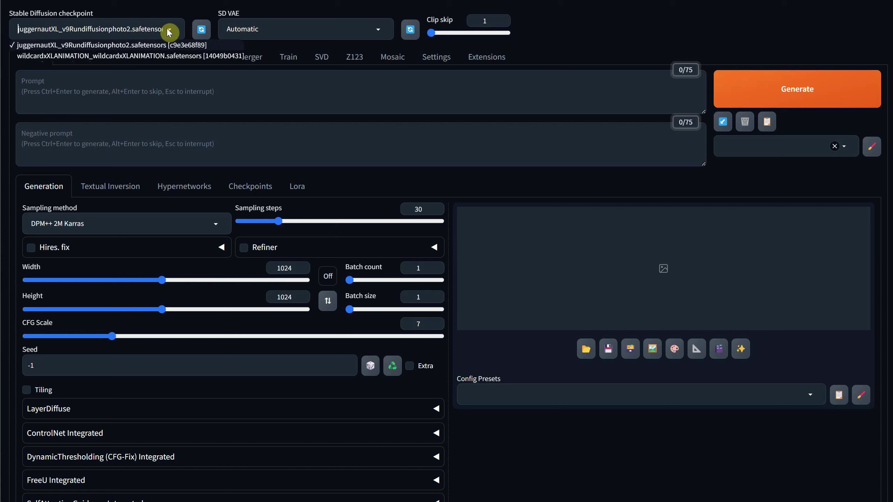
pyautogui.click(169, 32)
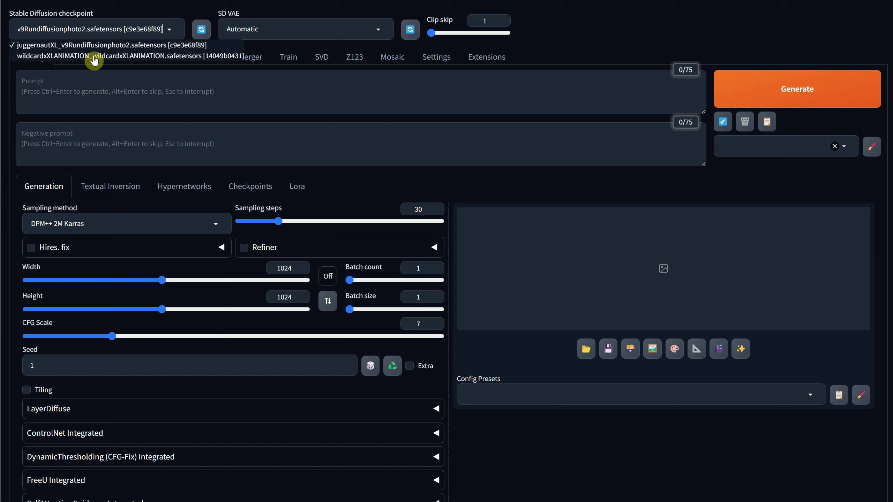
pyautogui.click(91, 57)
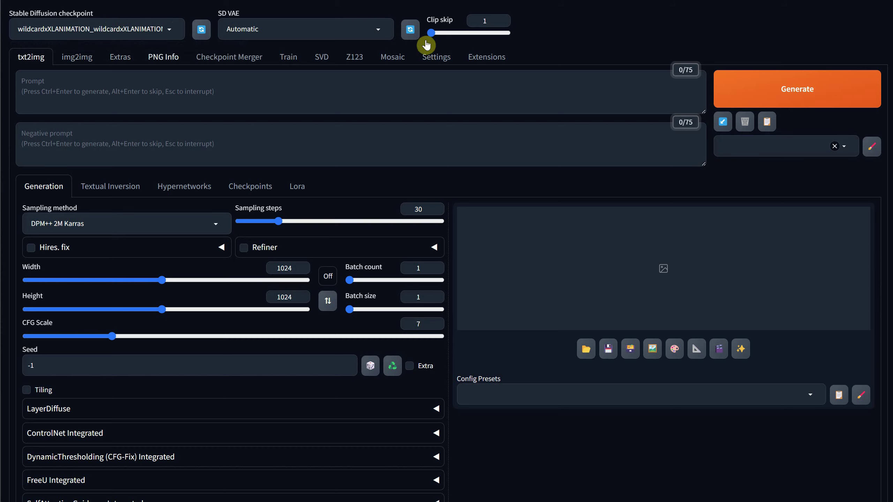
# Generate a test image from the prompt 'a cute cartoon cat'.
pyautogui.click(185, 102)
pyautogui.write('a cute cartoon')
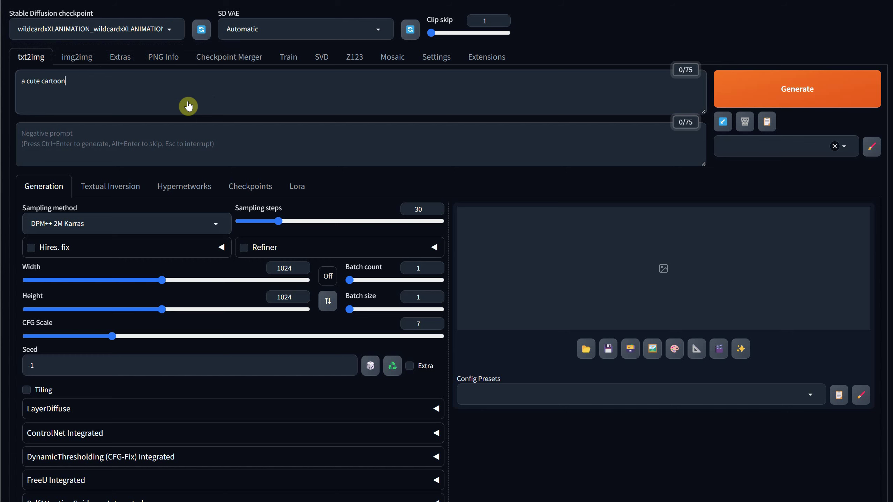
pyautogui.write(' cat')
pyautogui.click(782, 89)
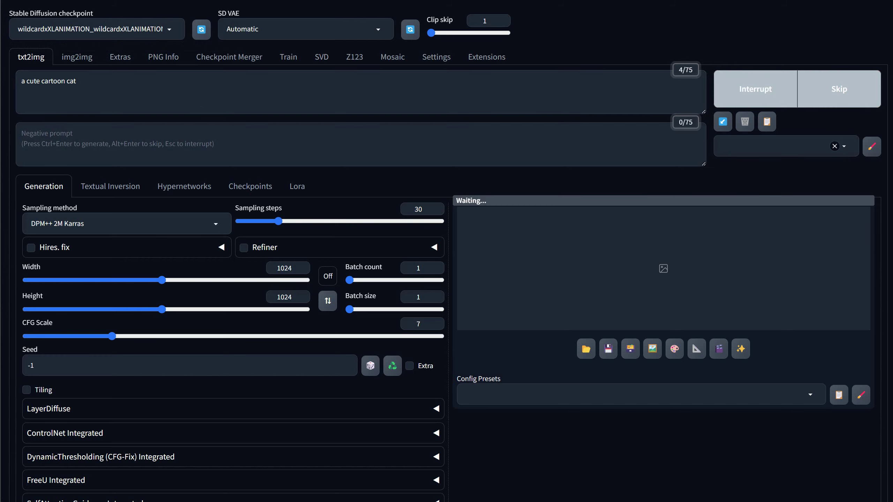
# Load 1 queen.png into img2img and write the Pixar-style princess prompt.
pyautogui.click(74, 57)
pyautogui.scroll(-4, 265, 106)
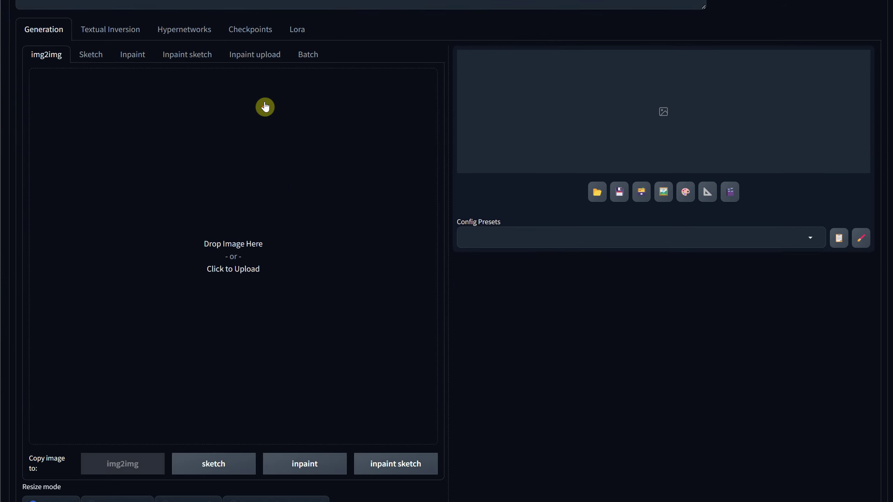
pyautogui.click(265, 106)
pyautogui.doubleClick(222, 118)
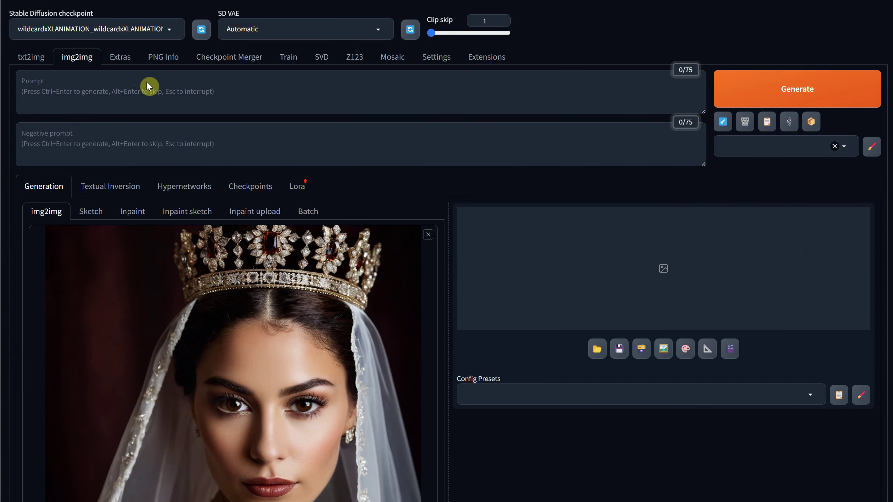
pyautogui.click(147, 86)
pyautogui.write('a')
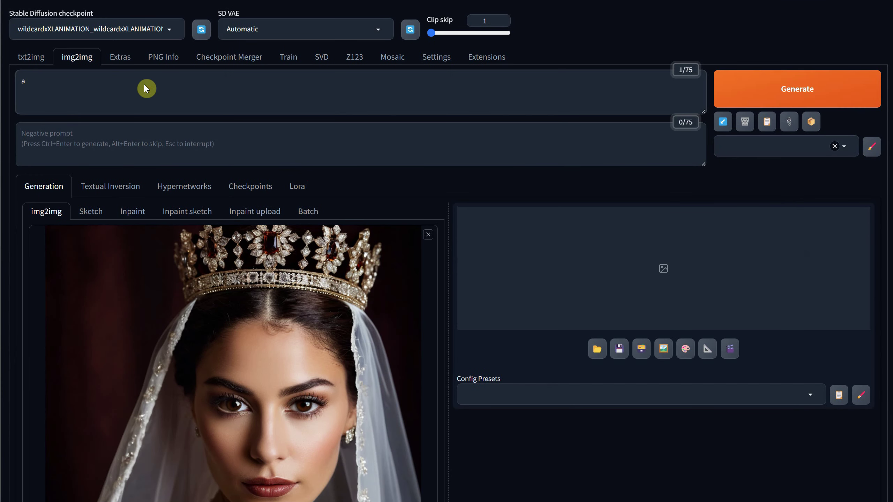
pyautogui.write(' woman princess, a crown, veil, professional 3d des')
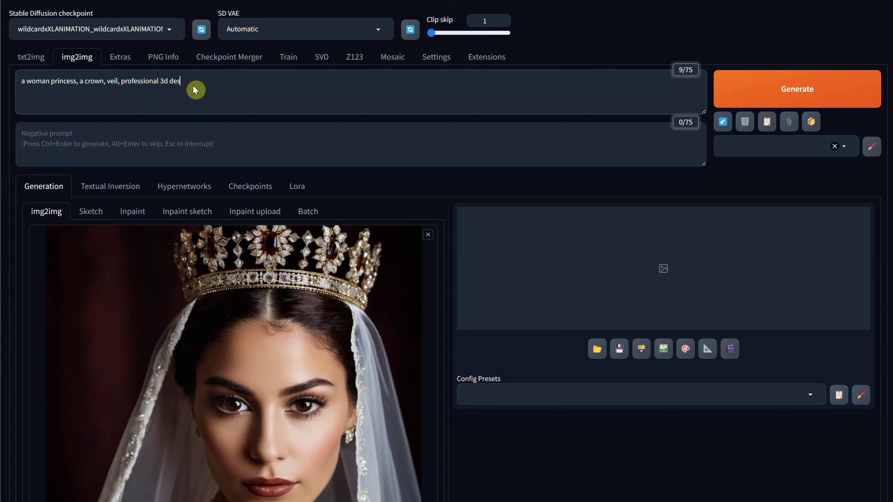
pyautogui.write('ign of a cartoon, woman, pixar art style')
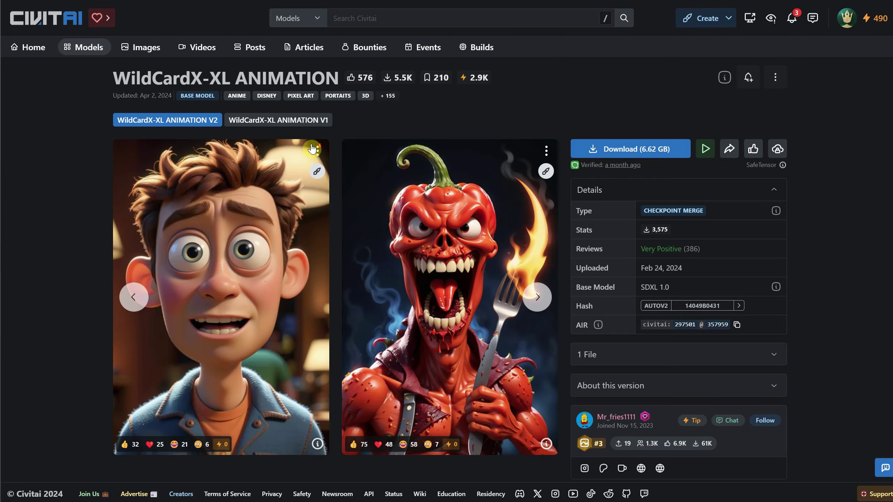
# Copy the recommended negative prompt from the model's How to use notes.
pyautogui.scroll(-10, 323, 152)
pyautogui.scroll(-6, 323, 152)
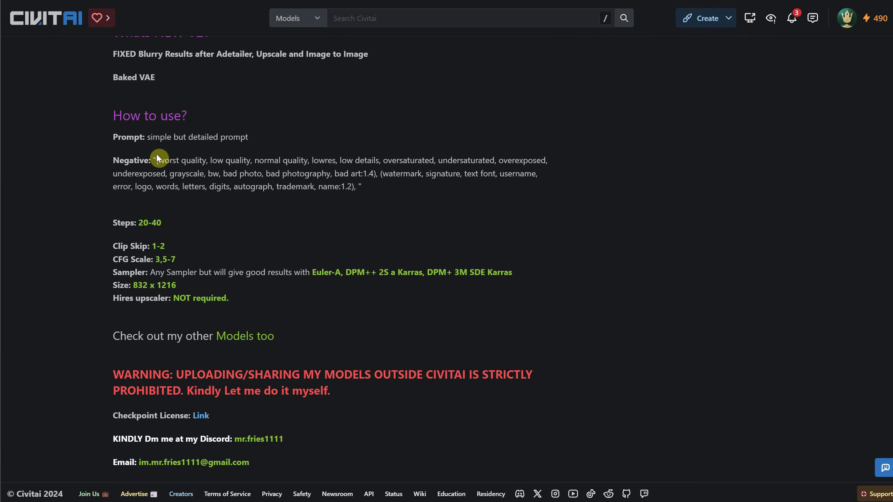
pyautogui.moveTo(157, 157); pyautogui.dragTo(354, 186)
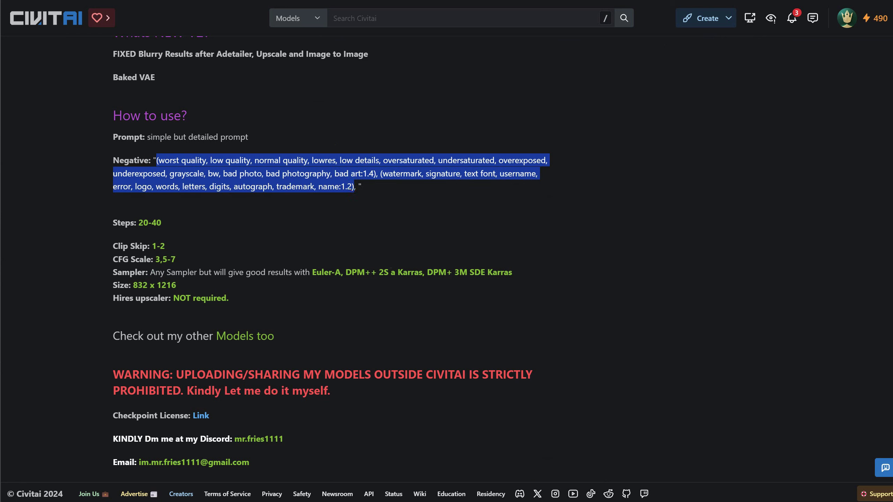
pyautogui.hotkey('ctrl', 'c')
pyautogui.hotkey('alt', 'Tab')
# Paste the recommended negative prompt and set denoising strength to 0.35.
pyautogui.click(176, 131)
pyautogui.hotkey('ctrl', 'v')
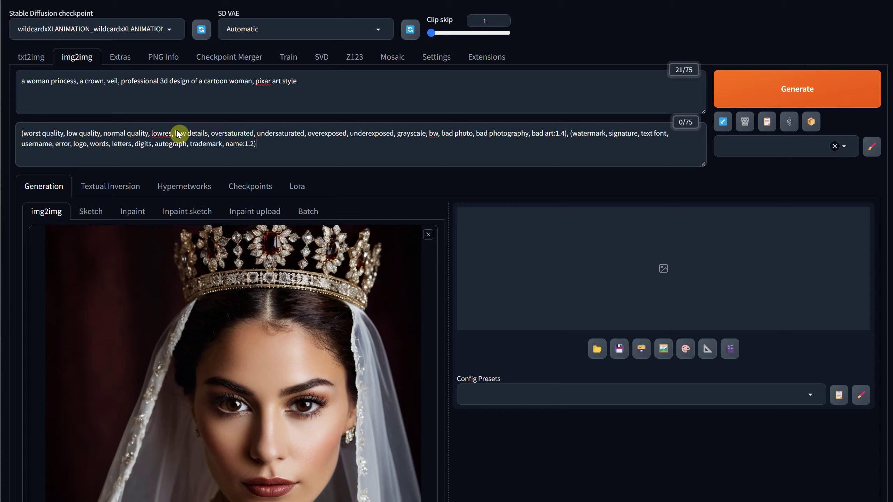
pyautogui.scroll(-5, 527, 139)
pyautogui.scroll(-3, 526, 139)
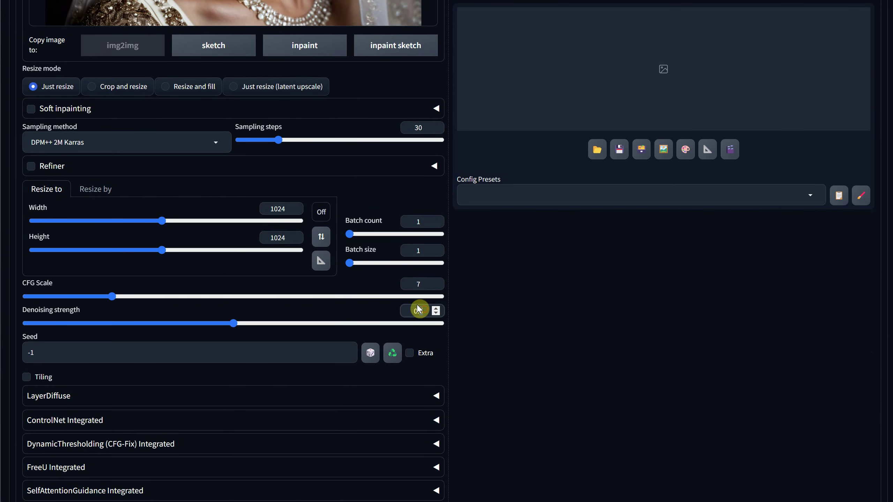
pyautogui.moveTo(417, 309); pyautogui.dragTo(580, 307)
pyautogui.write('35')
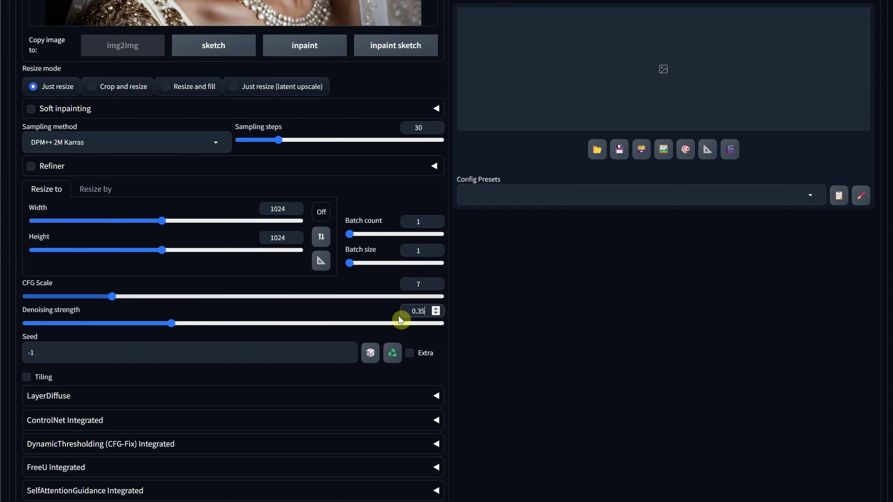
pyautogui.scroll(15, 563, 239)
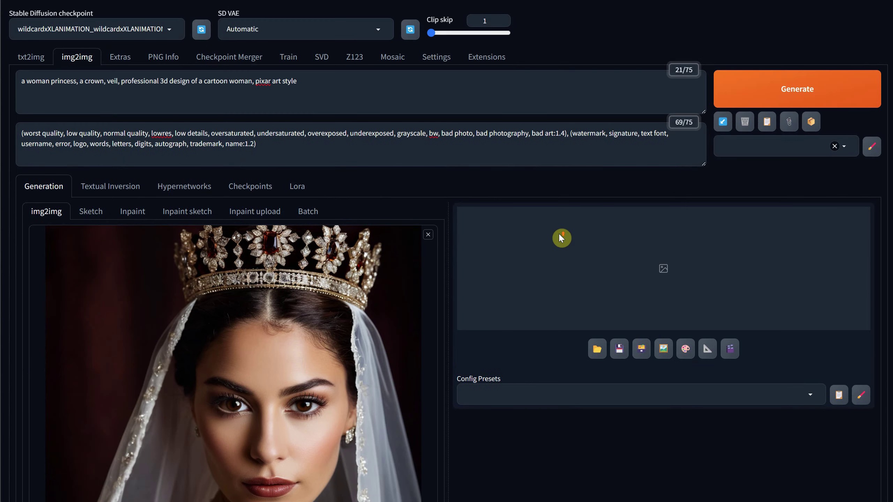
# Generate the cartoon princess, then regenerate at denoising strength 0.51.
pyautogui.click(759, 91)
pyautogui.scroll(-3, 610, 234)
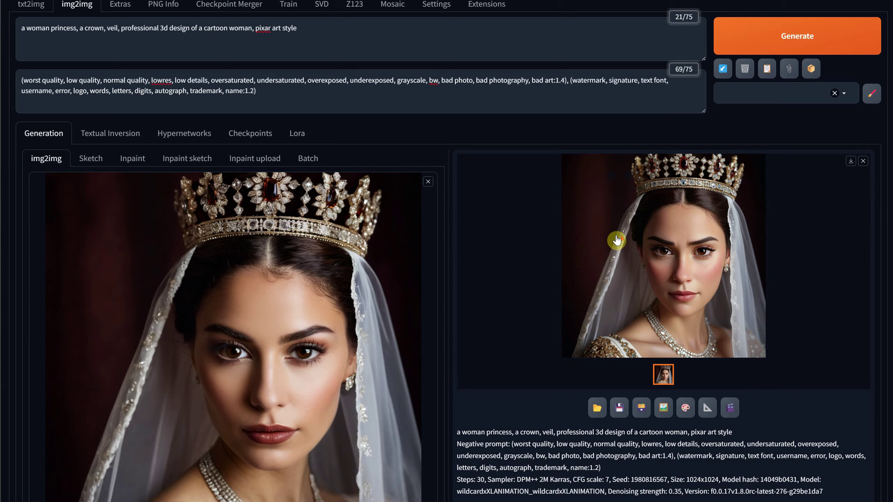
pyautogui.scroll(-9, 711, 224)
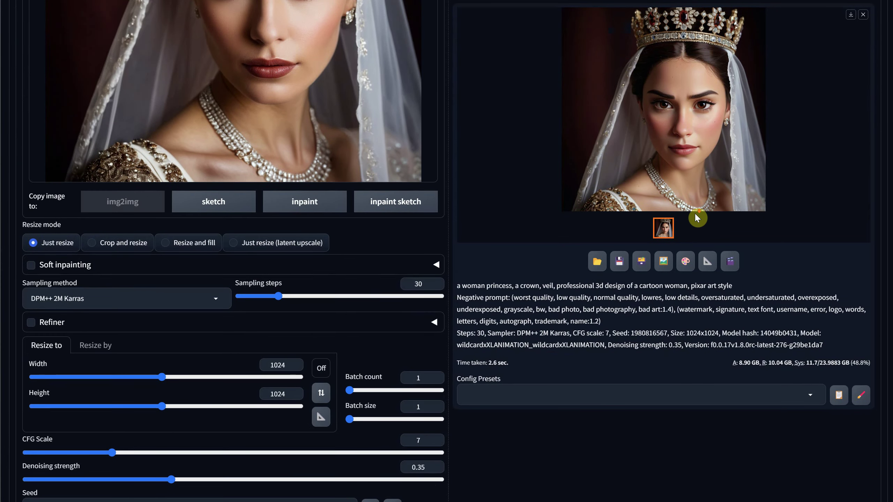
pyautogui.scroll(-4, 697, 218)
pyautogui.moveTo(171, 323); pyautogui.dragTo(236, 327)
pyautogui.scroll(15, 737, 83)
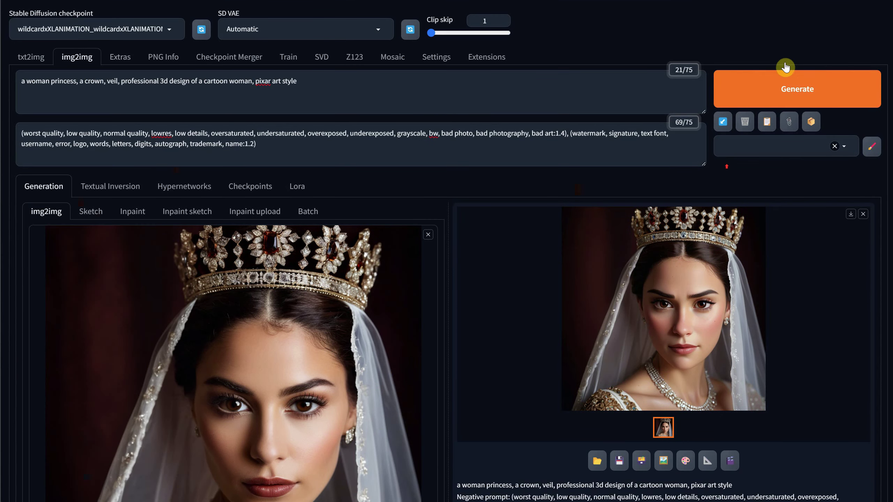
pyautogui.click(769, 95)
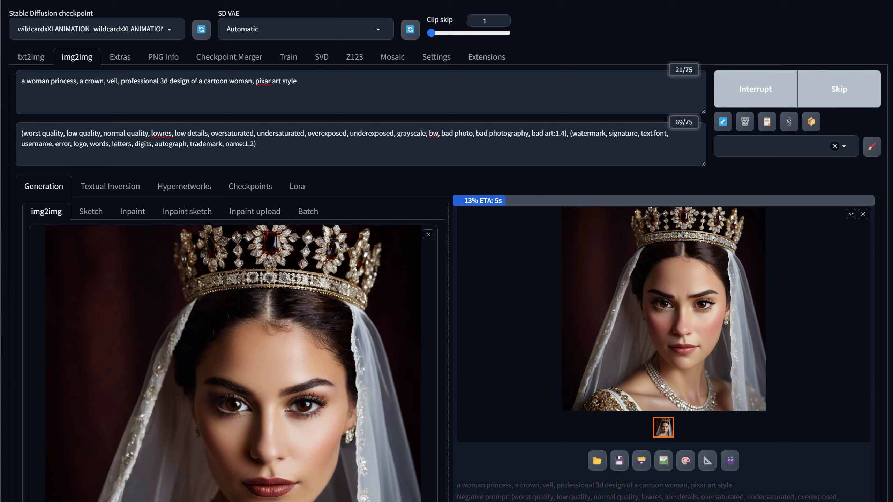
# Raise denoising strength to 0.61 and generate again.
pyautogui.scroll(-3, 661, 251)
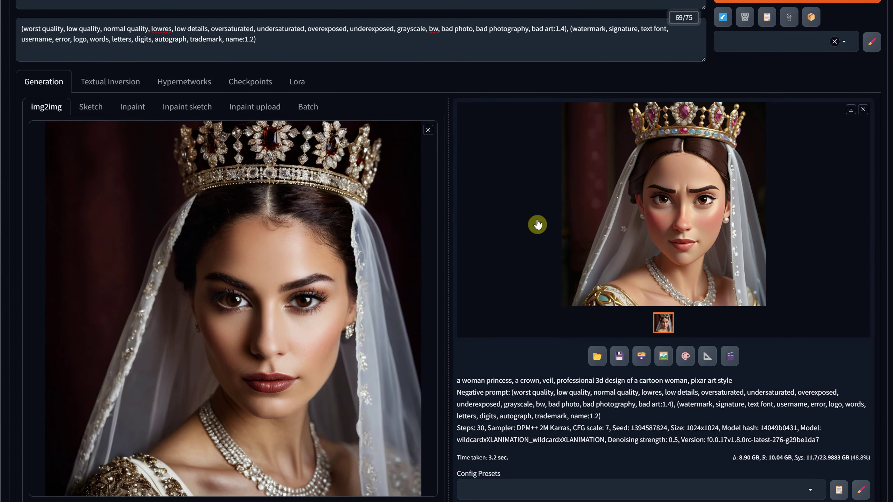
pyautogui.scroll(-10, 538, 224)
pyautogui.moveTo(253, 428); pyautogui.dragTo(278, 428)
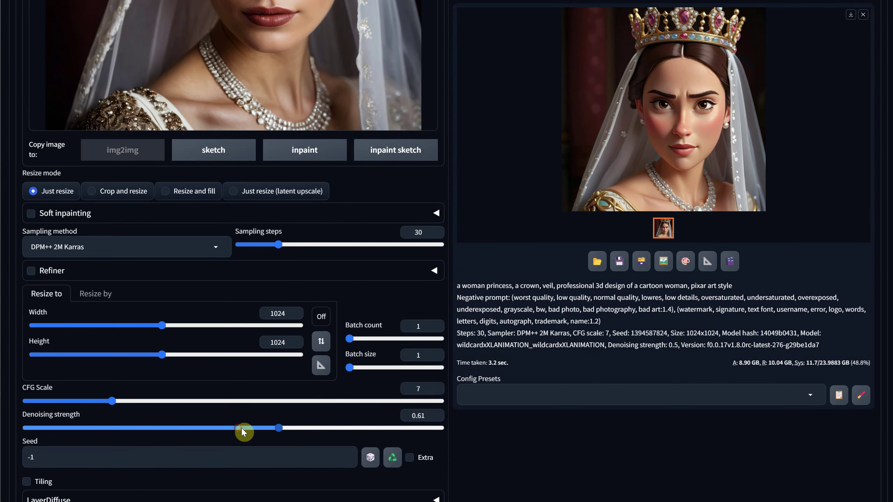
pyautogui.scroll(13, 527, 281)
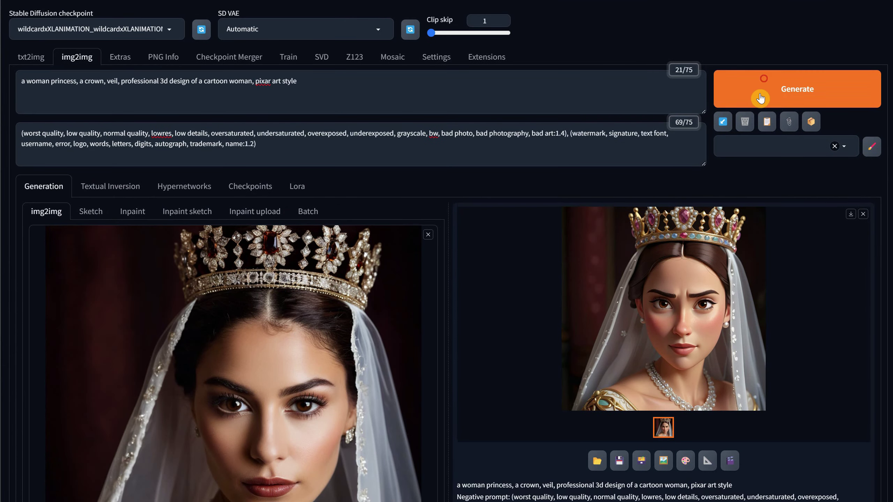
pyautogui.click(760, 99)
# Set denoising strength back to 0.35 and generate two more princess versions.
pyautogui.scroll(-5, 762, 270)
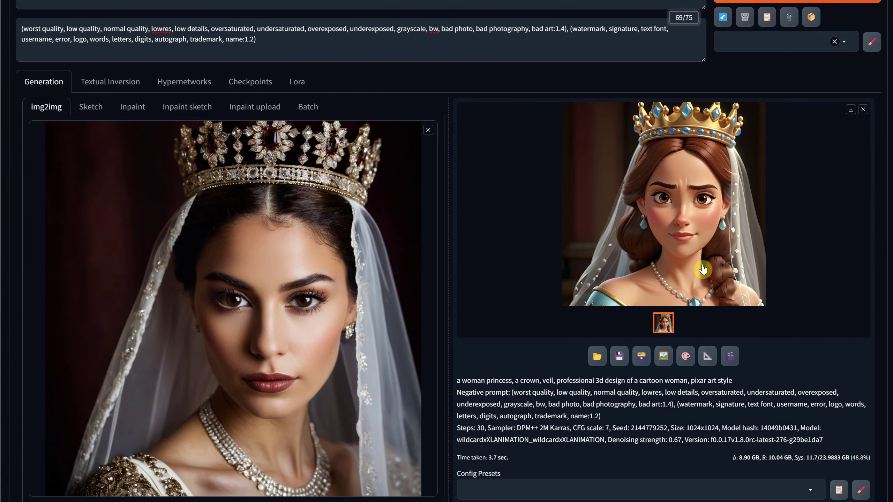
pyautogui.scroll(-5, 668, 239)
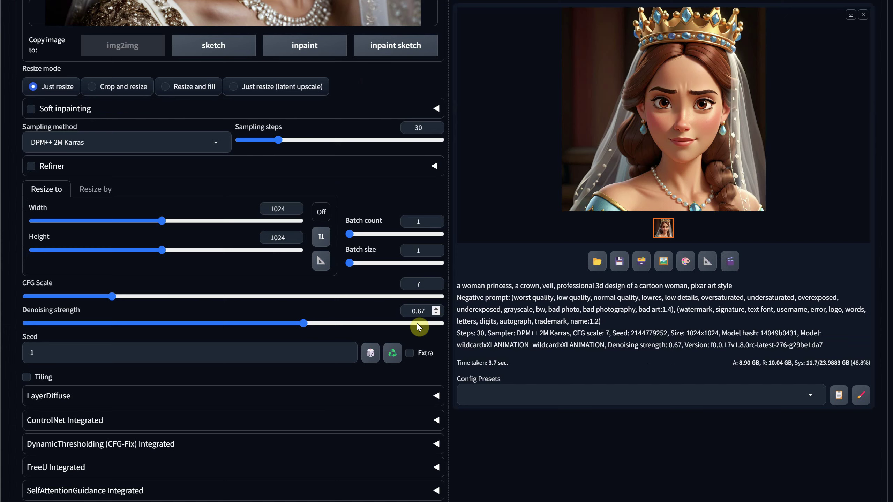
pyautogui.moveTo(414, 311); pyautogui.dragTo(436, 307)
pyautogui.write('35')
pyautogui.scroll(15, 444, 306)
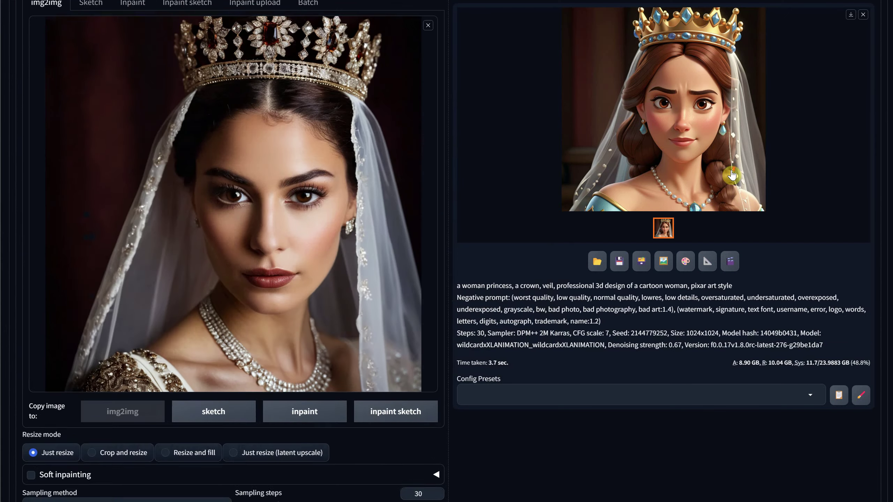
pyautogui.click(780, 85)
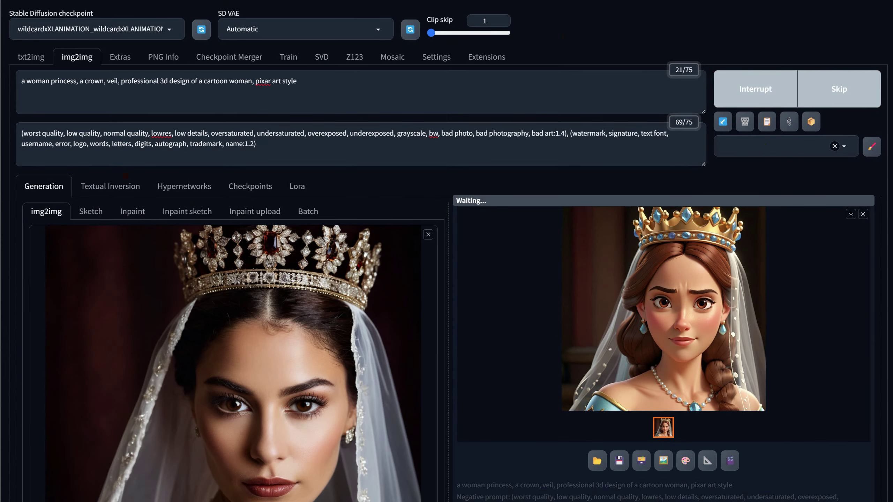
pyautogui.scroll(-3, 706, 228)
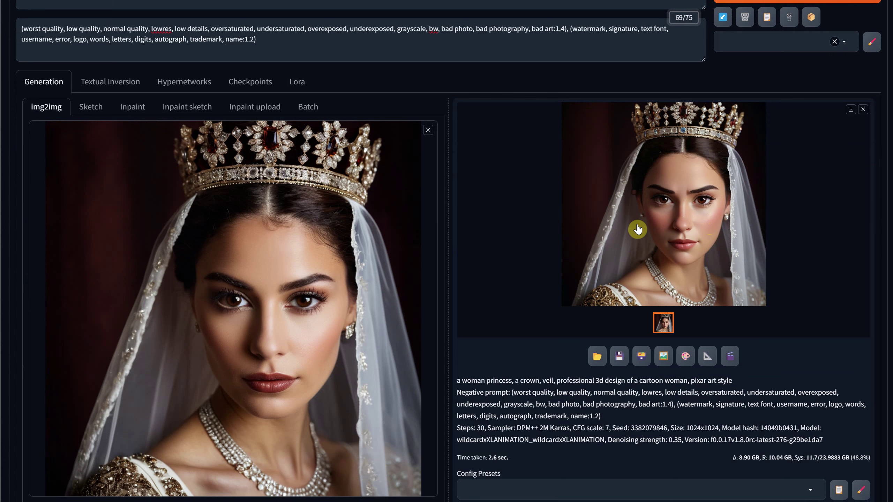
pyautogui.scroll(3, 637, 230)
pyautogui.click(776, 88)
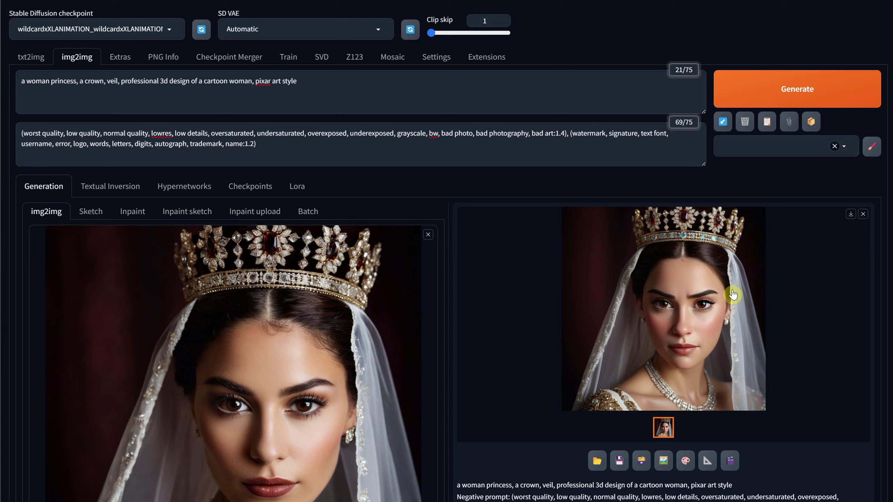
# Replace the img2img input photo with 2 dog.png.
pyautogui.scroll(-3, 492, 176)
pyautogui.click(429, 131)
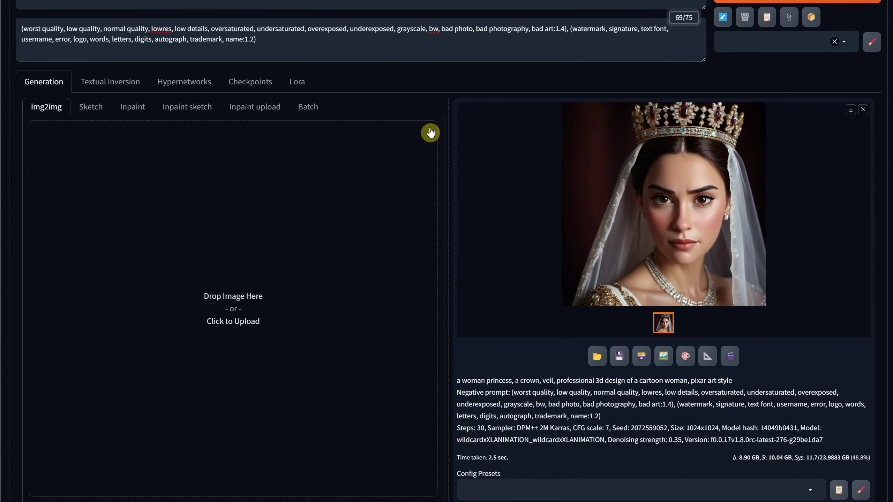
pyautogui.click(245, 275)
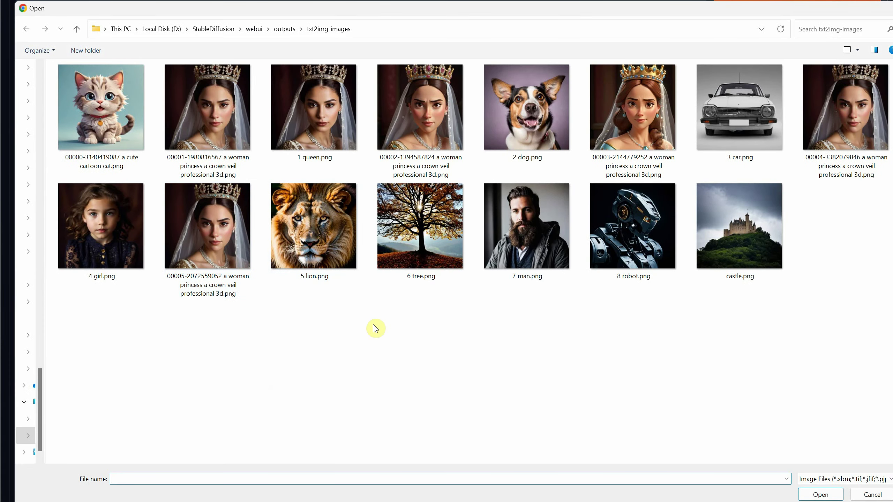
pyautogui.doubleClick(552, 113)
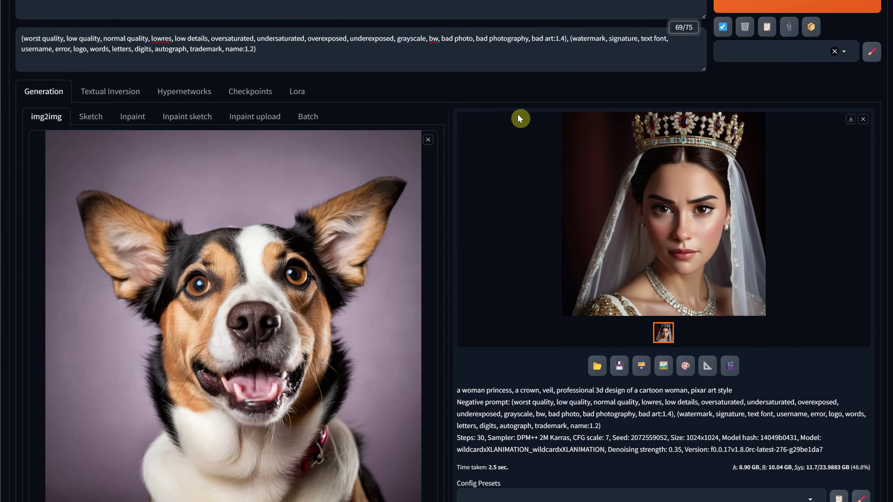
# Change the prompt subject to 'a dog' and 'cartoon dog', and generate at 0.35.
pyautogui.scroll(3, 235, 122)
pyautogui.moveTo(119, 81); pyautogui.dragTo(3, 69)
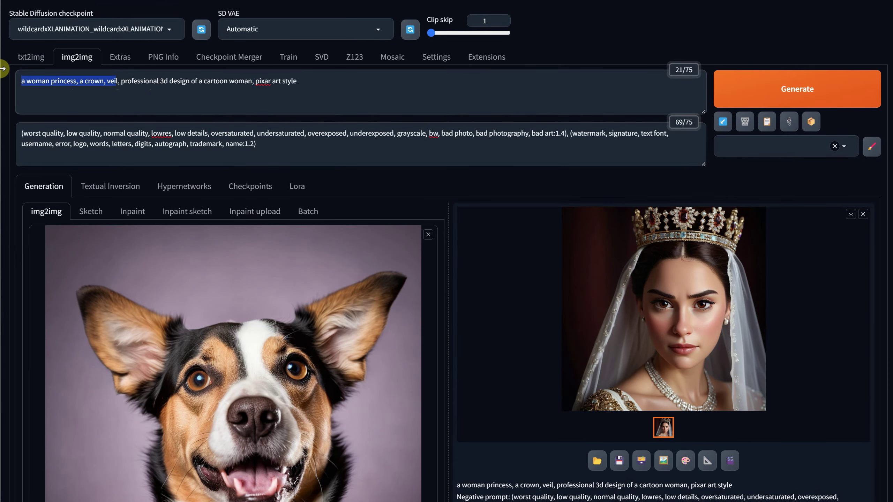
pyautogui.write('a dog')
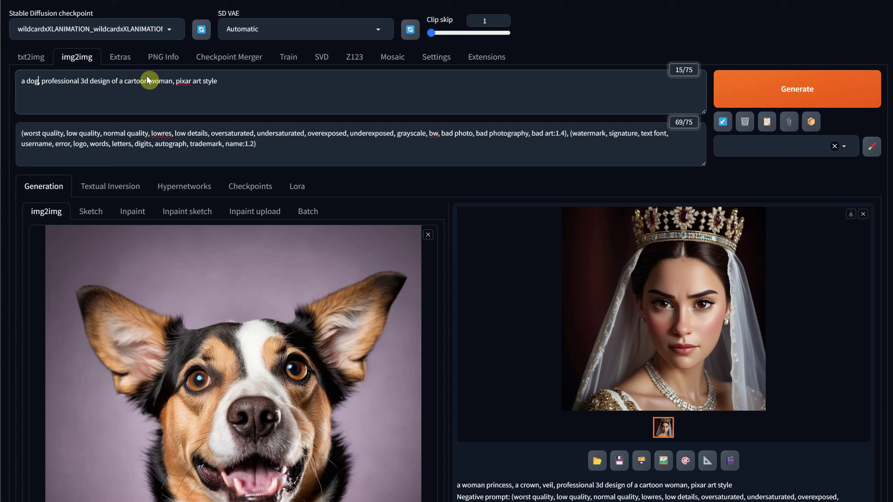
pyautogui.doubleClick(155, 80)
pyautogui.write('dog')
pyautogui.click(749, 90)
# Set denoising strength to 0.45, generate, and view the dog result full-size.
pyautogui.scroll(-3, 747, 211)
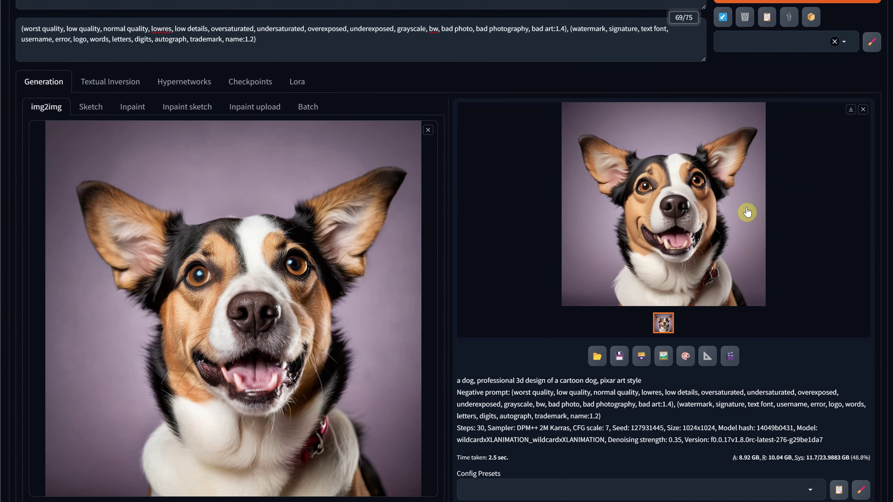
pyautogui.scroll(-3, 711, 229)
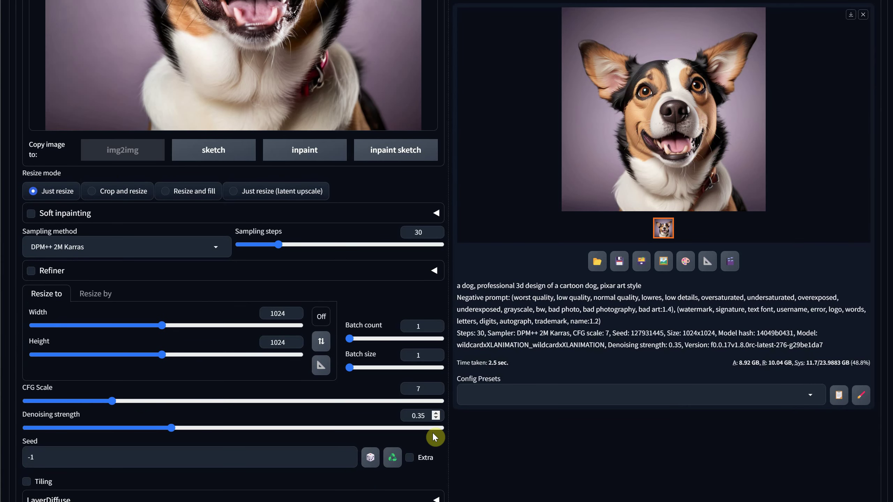
pyautogui.write('45')
pyautogui.scroll(13, 505, 321)
pyautogui.click(767, 97)
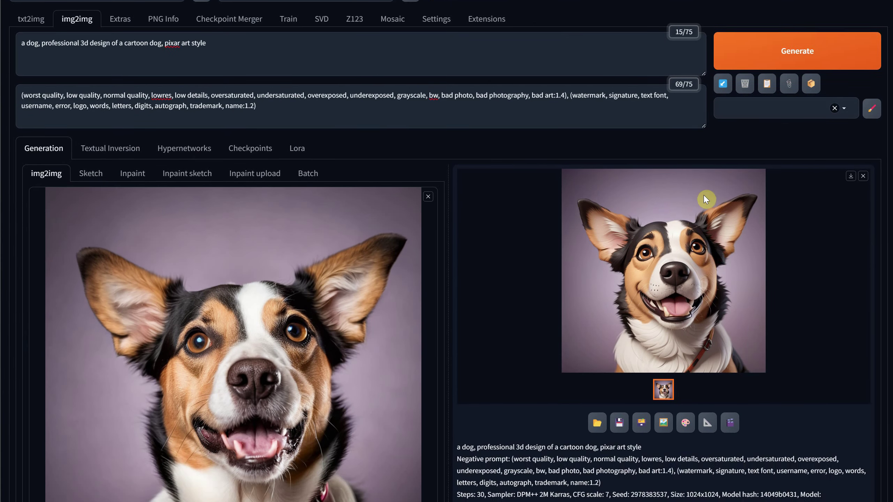
pyautogui.scroll(-3, 703, 195)
pyautogui.click(659, 214)
pyautogui.click(686, 222)
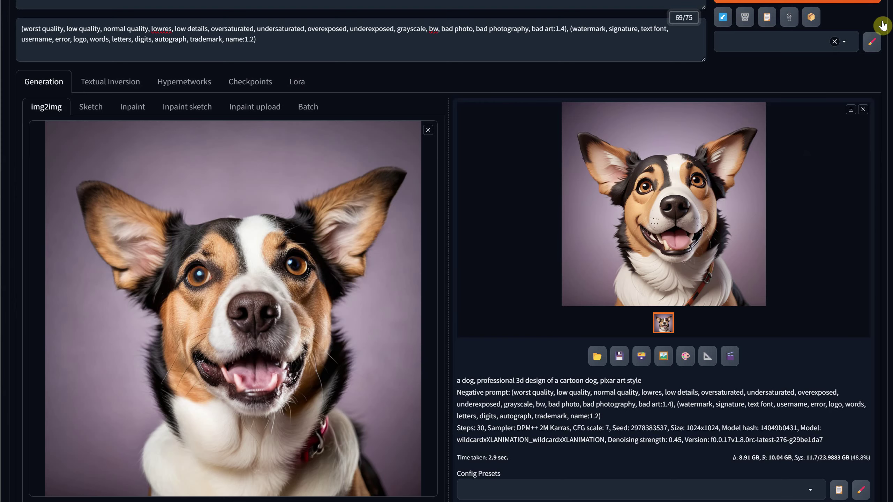
# Generate another cartoon dog version at denoising 0.45.
pyautogui.scroll(3, 808, 179)
pyautogui.click(790, 89)
pyautogui.scroll(-3, 597, 246)
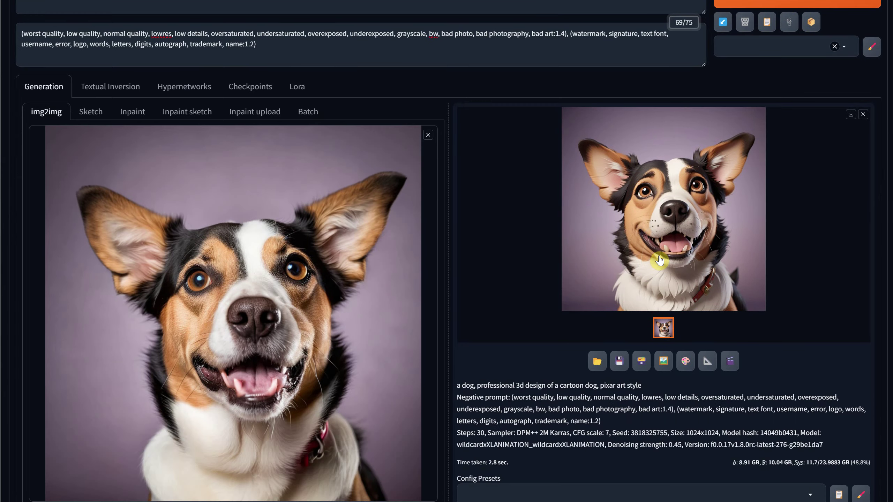
pyautogui.scroll(3, 597, 246)
# Load 3 car.png, change the prompt subject to a white car, and generate.
pyautogui.click(428, 234)
pyautogui.click(431, 243)
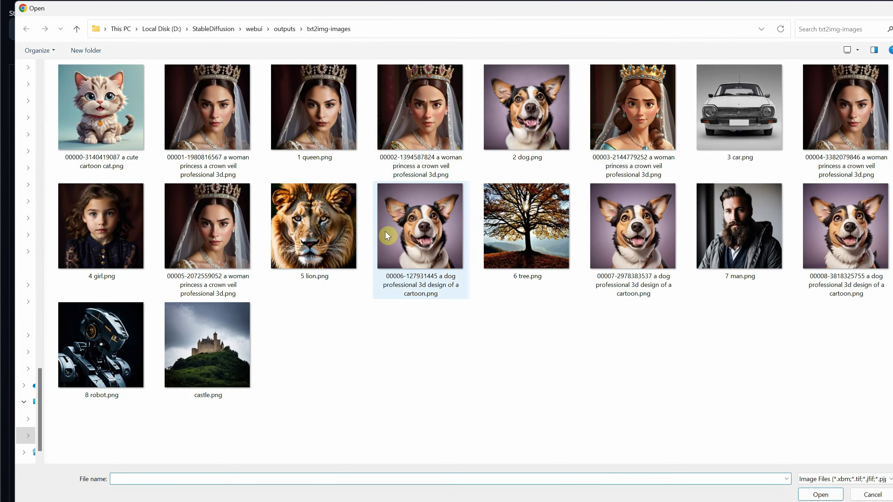
pyautogui.doubleClick(736, 124)
pyautogui.doubleClick(34, 81)
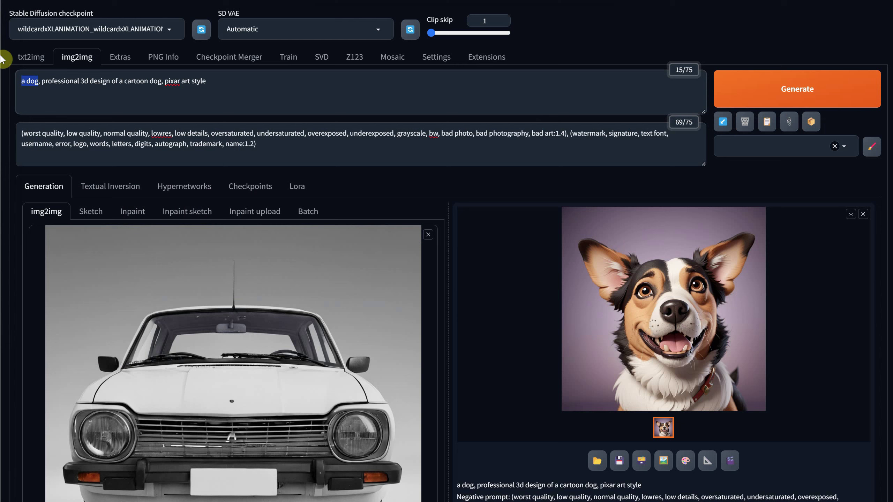
pyautogui.write('white a')
pyautogui.write('art')
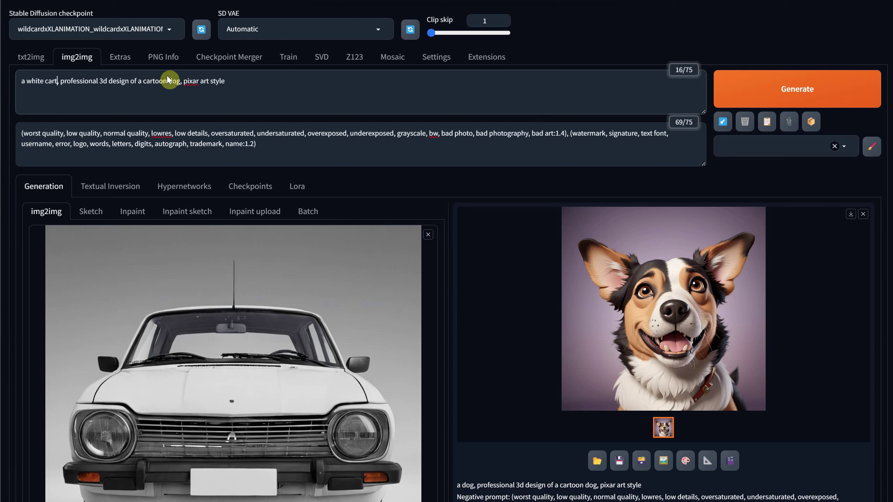
pyautogui.write('ar')
pyautogui.hotkey('ctrl', 'Return')
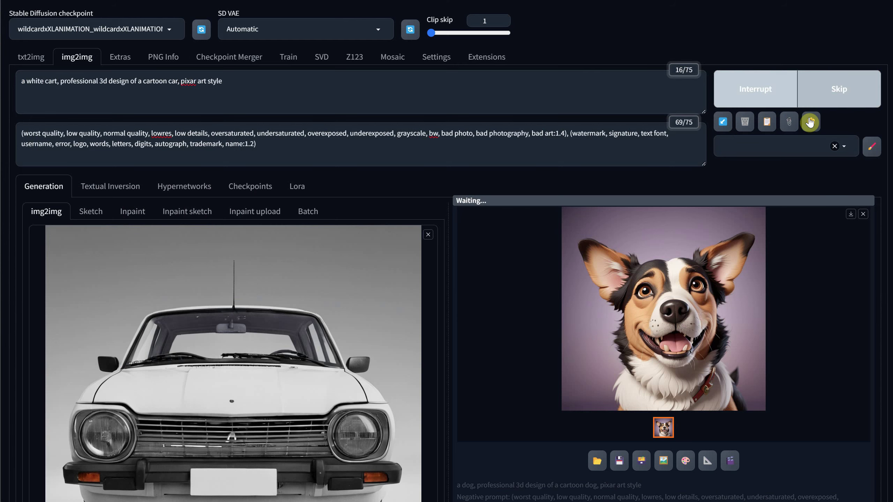
# Generate another cartoon car version and preview it full-size.
pyautogui.scroll(-3, 749, 165)
pyautogui.scroll(-8, 749, 165)
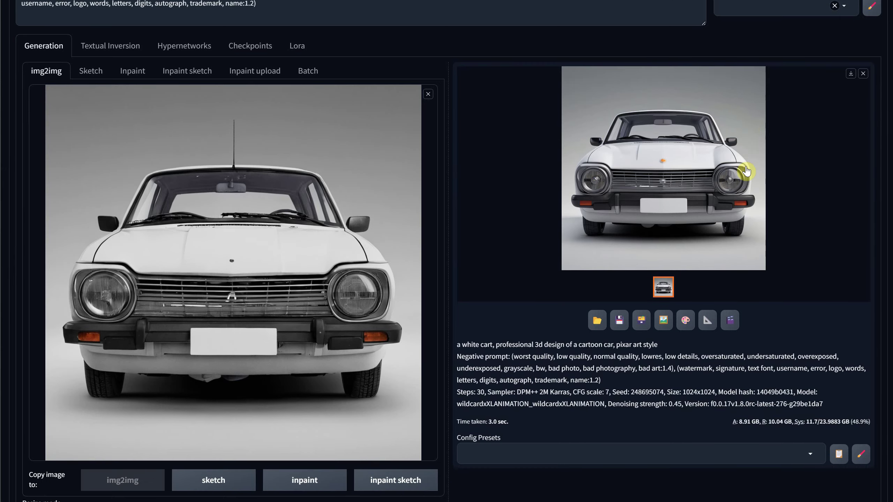
pyautogui.scroll(-2, 728, 149)
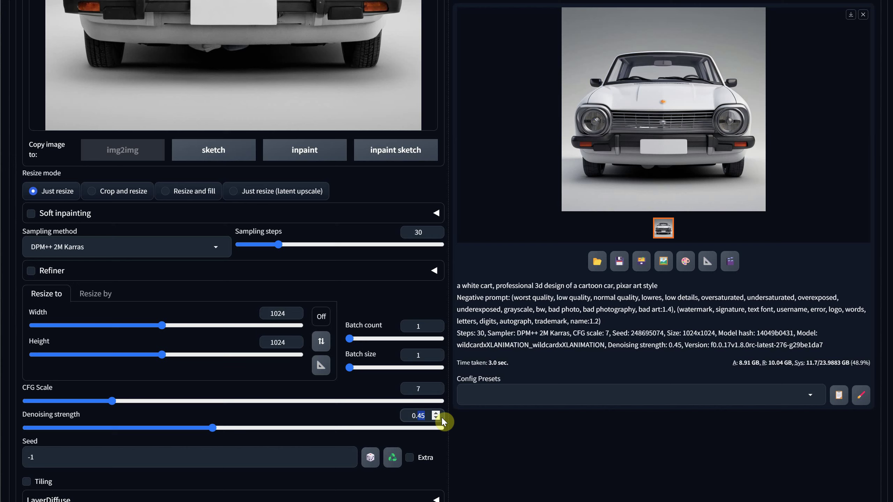
pyautogui.scroll(5, 656, 296)
pyautogui.scroll(5, 656, 296)
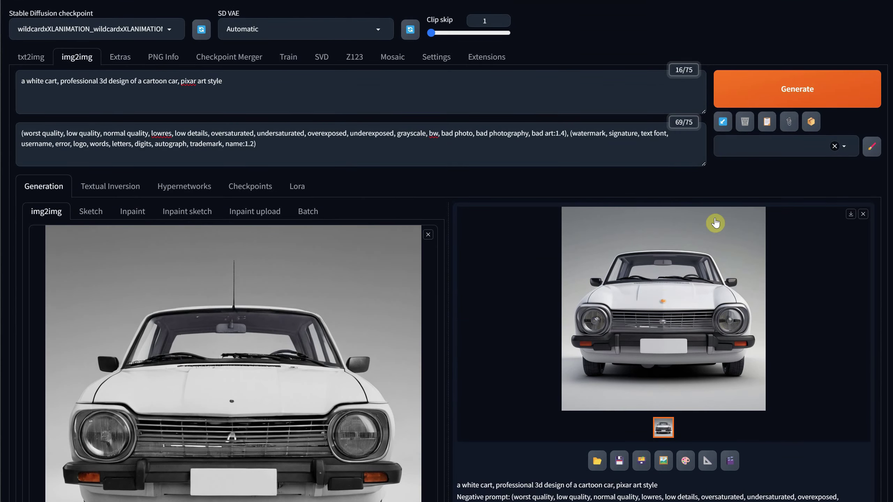
pyautogui.click(744, 90)
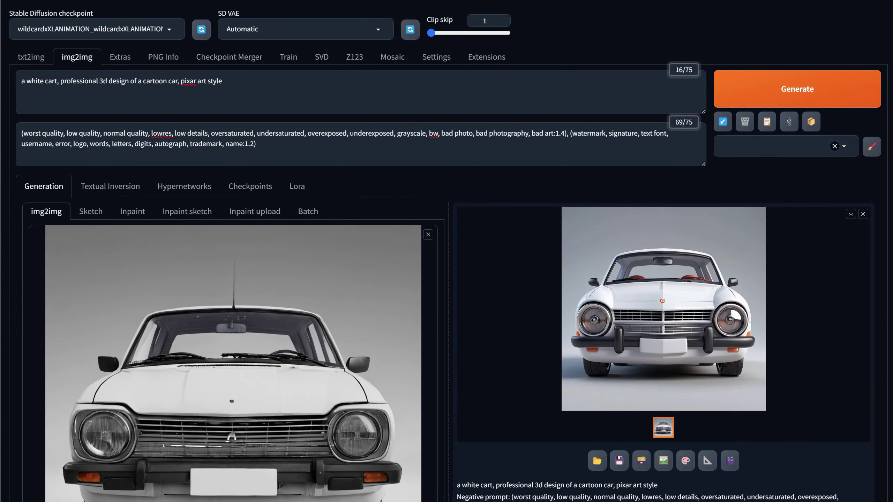
pyautogui.click(660, 306)
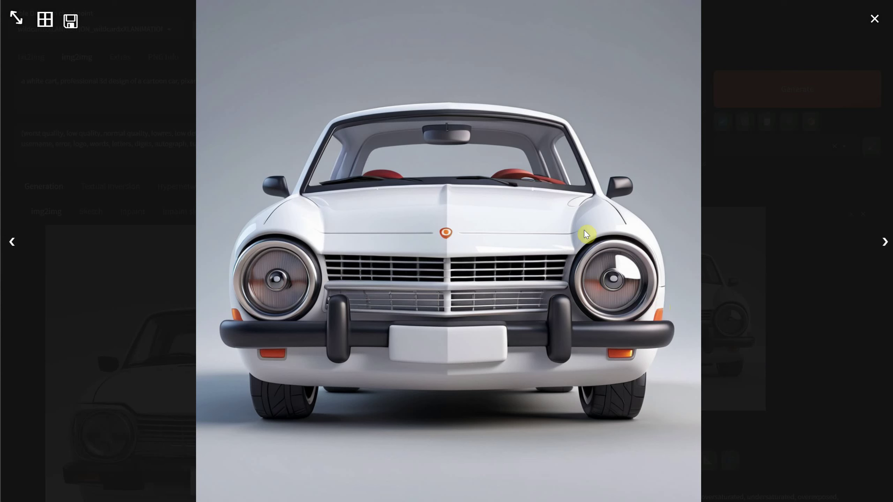
pyautogui.click(873, 20)
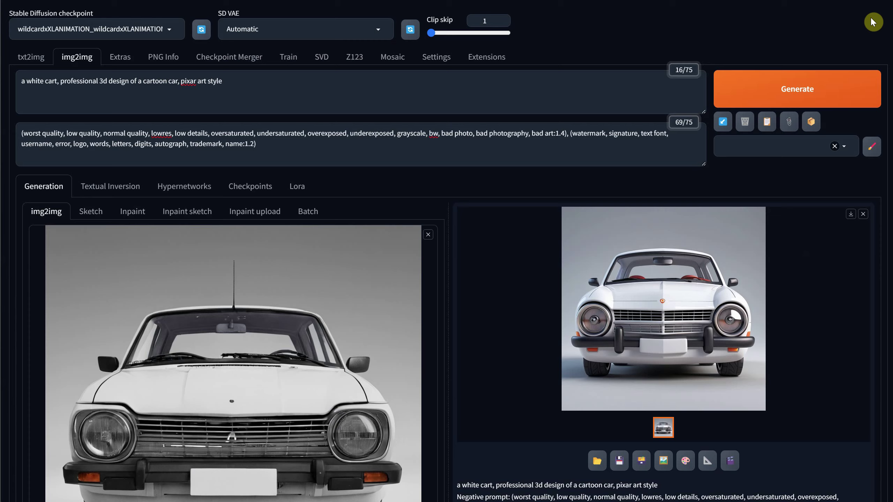
# Load 4 girl.png, change the prompt subject to 'a girl', and generate.
pyautogui.scroll(-3, 429, 136)
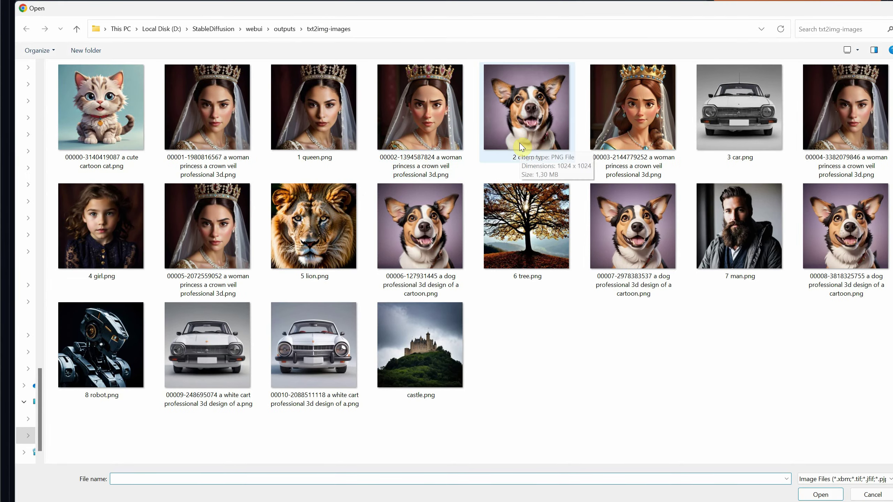
pyautogui.doubleClick(105, 226)
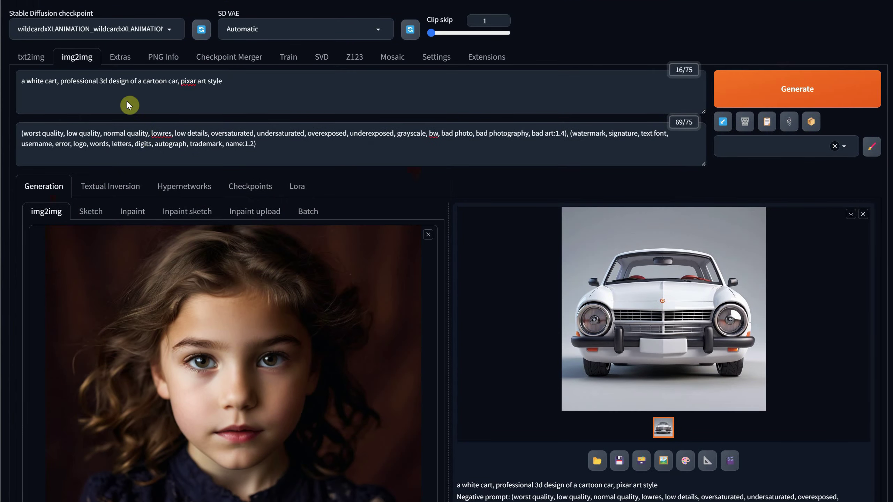
pyautogui.moveTo(48, 81); pyautogui.dragTo(2, 62)
pyautogui.write('a girl')
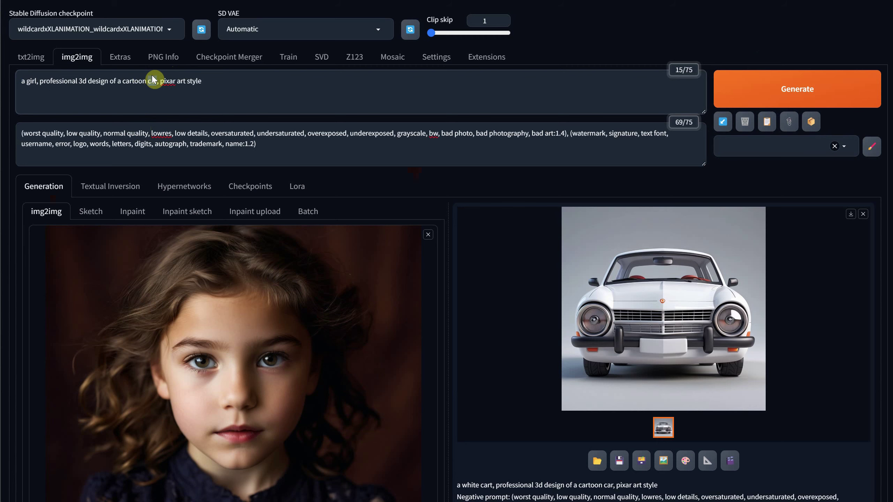
pyautogui.click(777, 87)
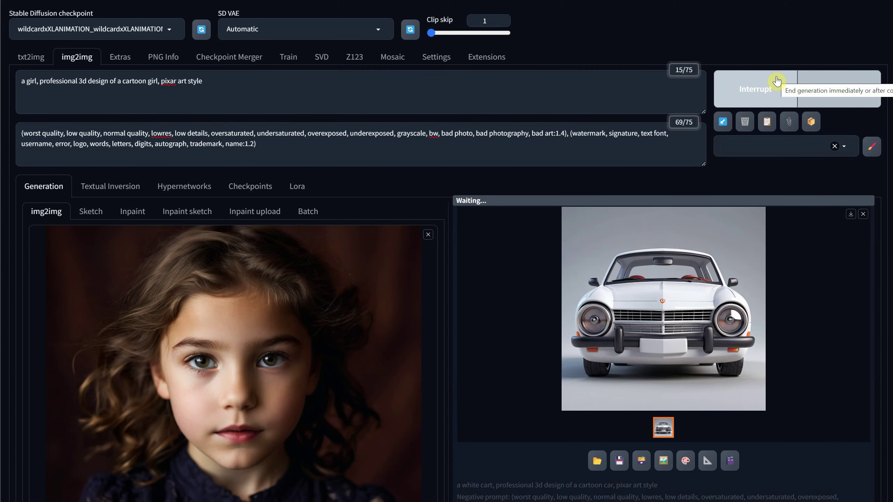
# Generate another cartoon girl version.
pyautogui.scroll(-3, 631, 212)
pyautogui.scroll(-10, 439, 267)
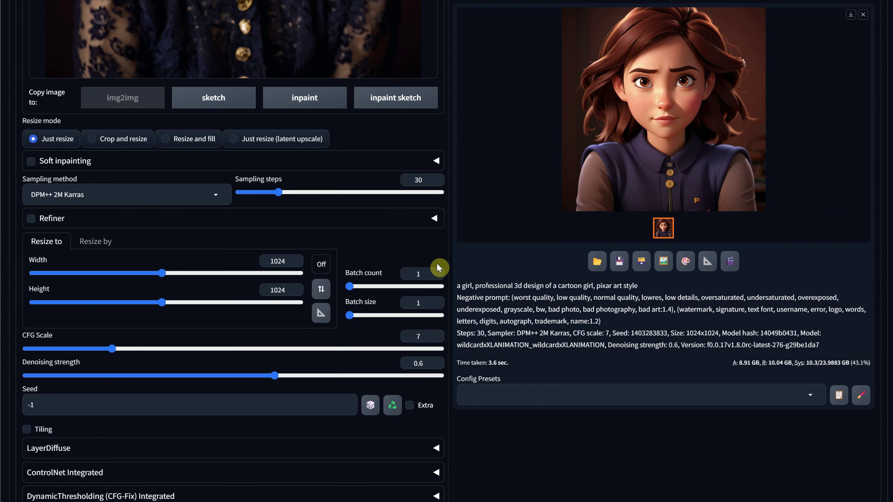
pyautogui.scroll(15, 486, 373)
pyautogui.click(793, 89)
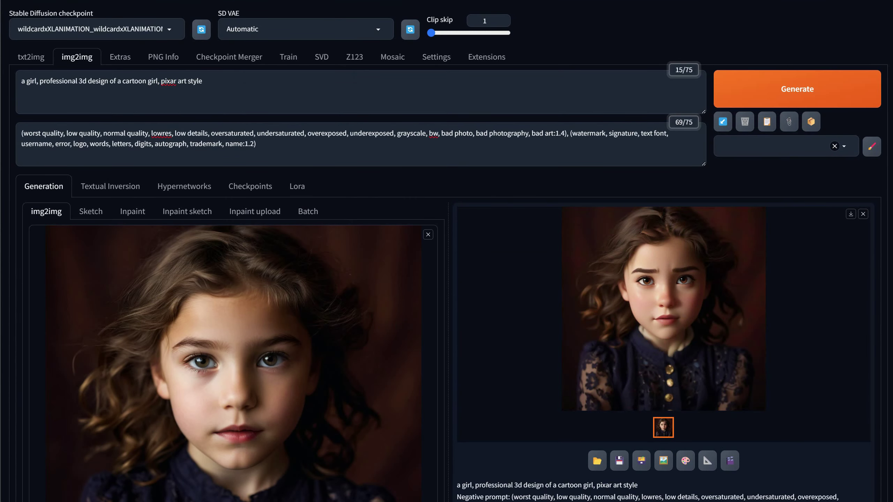
pyautogui.scroll(-3, 700, 237)
pyautogui.scroll(3, 743, 234)
# Reuse the cartoon girl as the img2img input, generate a new image, and preview it.
pyautogui.scroll(-3, 741, 175)
pyautogui.moveTo(741, 176); pyautogui.dragTo(236, 291)
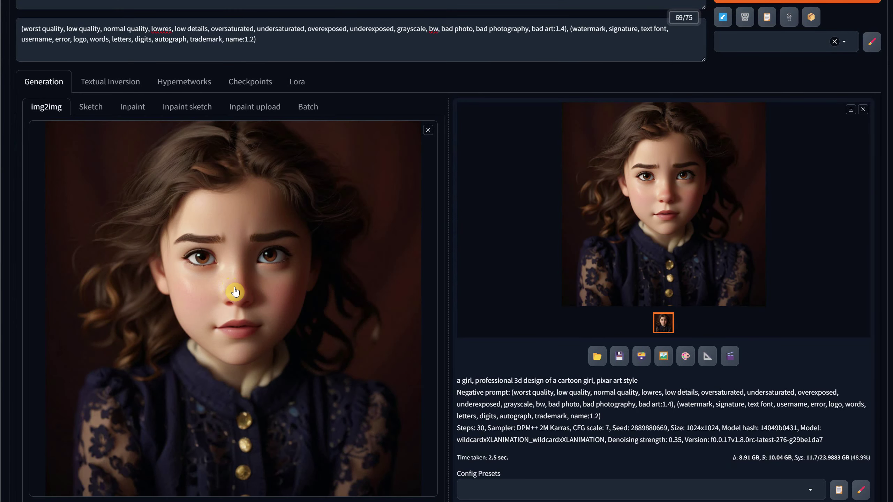
pyautogui.scroll(3, 456, 235)
pyautogui.click(757, 92)
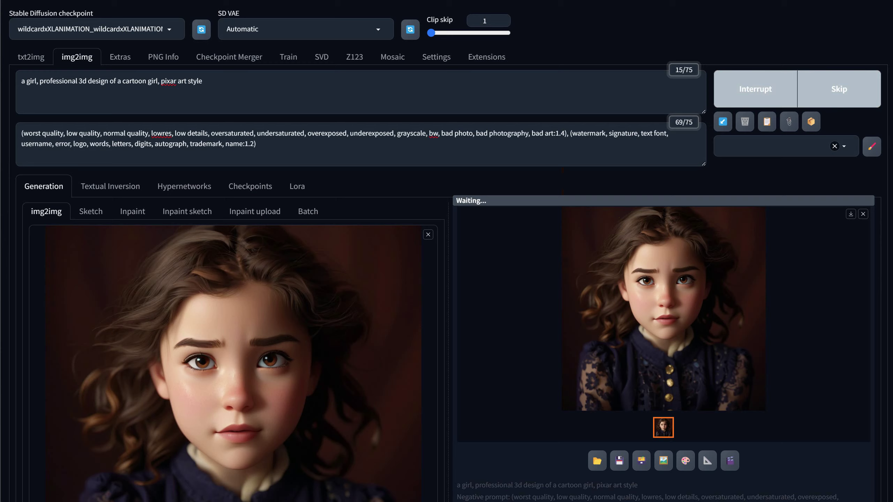
pyautogui.scroll(-2, 661, 291)
pyautogui.click(662, 290)
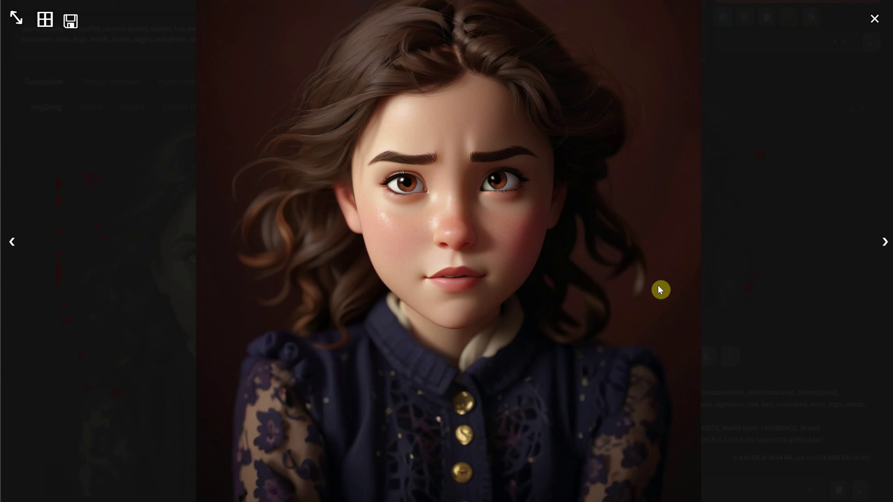
pyautogui.click(847, 404)
# Replace the prompt's leading 'a' with 'angry' and generate an angry girl.
pyautogui.scroll(4, 245, 163)
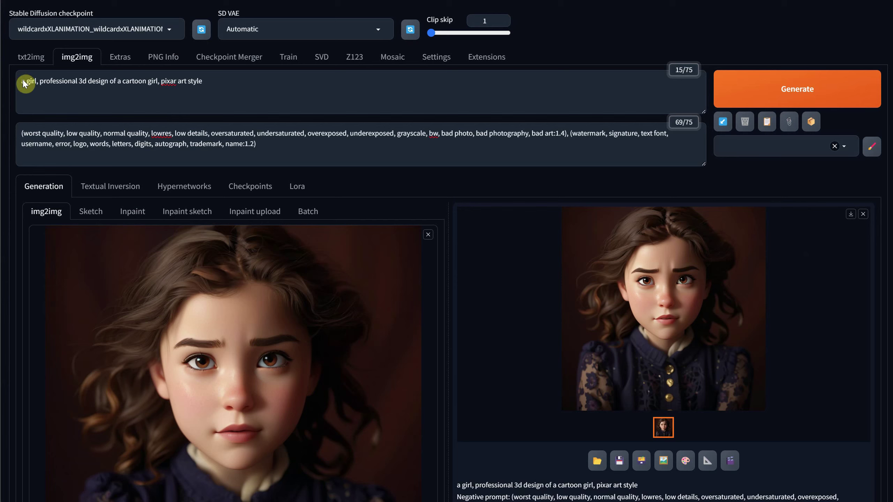
pyautogui.moveTo(23, 80); pyautogui.dragTo(2, 78)
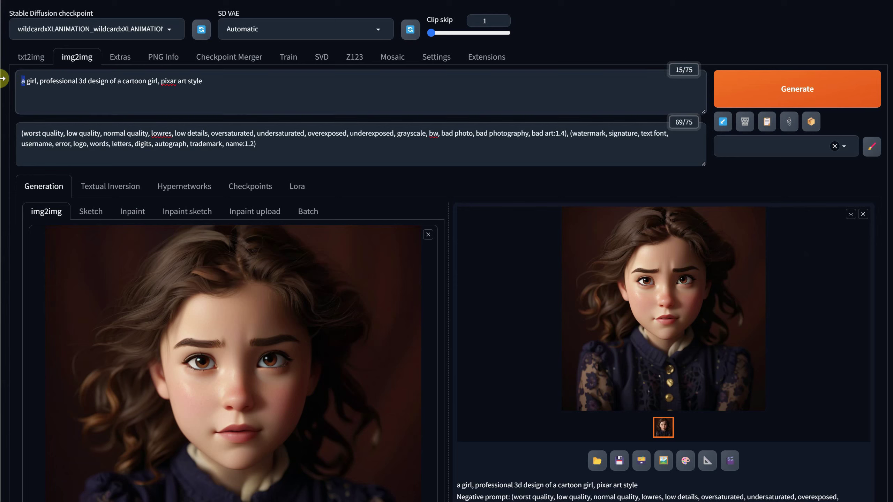
pyautogui.write('angry')
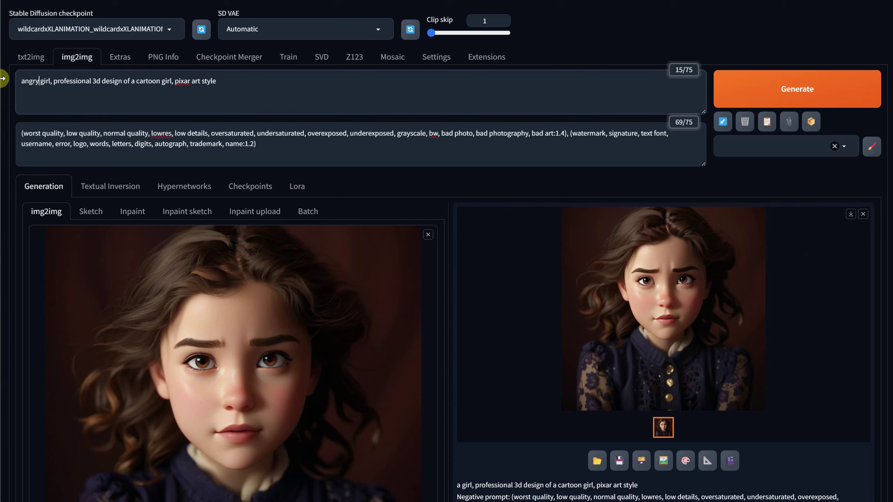
pyautogui.click(858, 99)
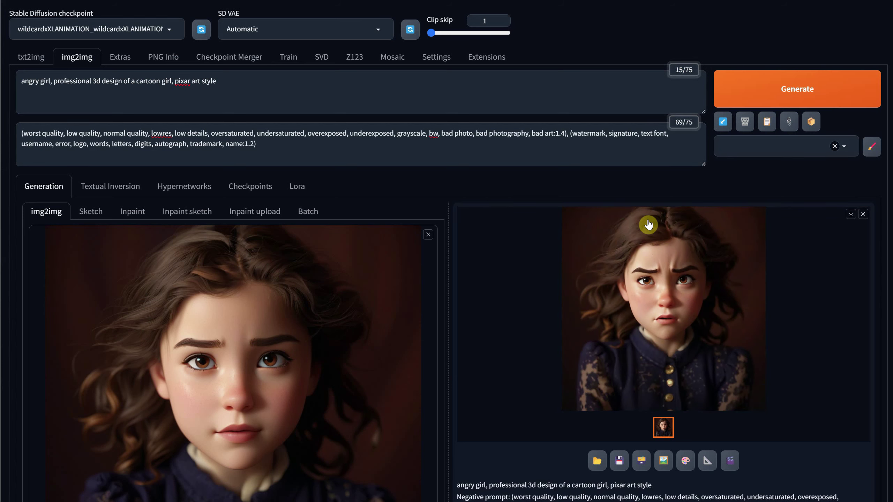
# Change 'angry' to 'crying' in the prompt, generate, and preview the crying girl.
pyautogui.doubleClick(33, 80)
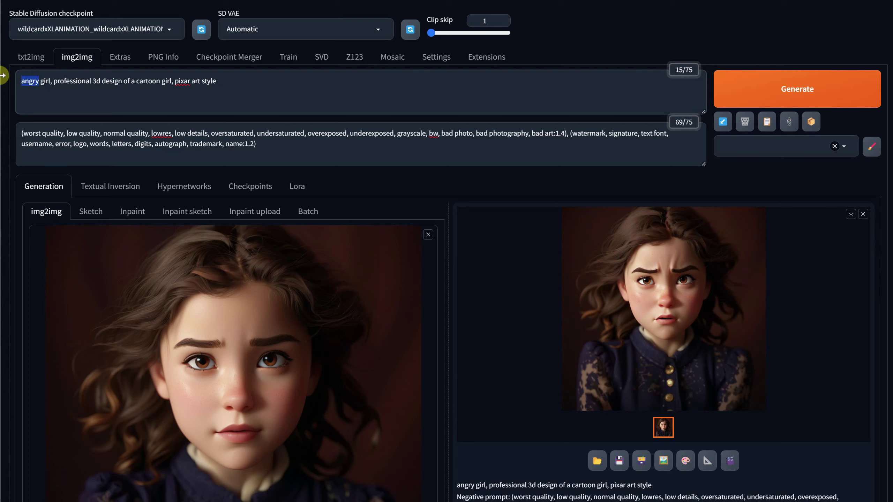
pyautogui.write('crying')
pyautogui.click(733, 86)
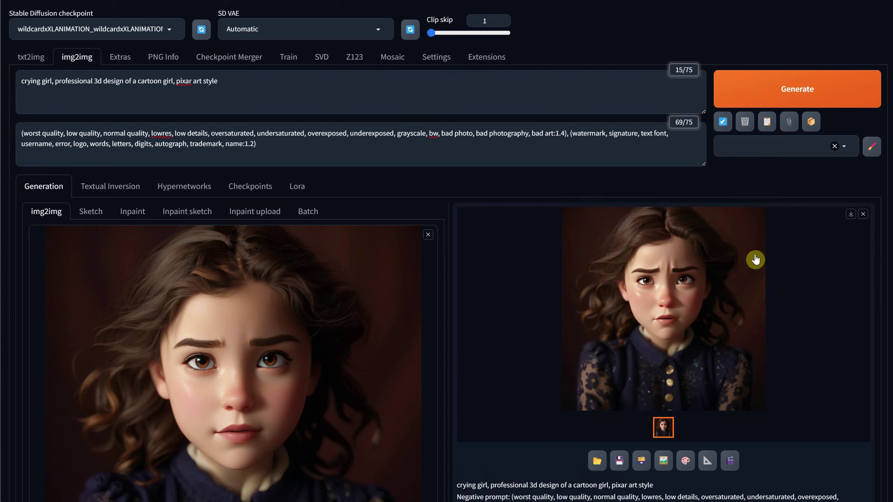
pyautogui.click(711, 303)
pyautogui.click(824, 380)
# Raise Denoising strength from 0.35 to 0.42 and regenerate the crying girl.
pyautogui.scroll(-10, 635, 292)
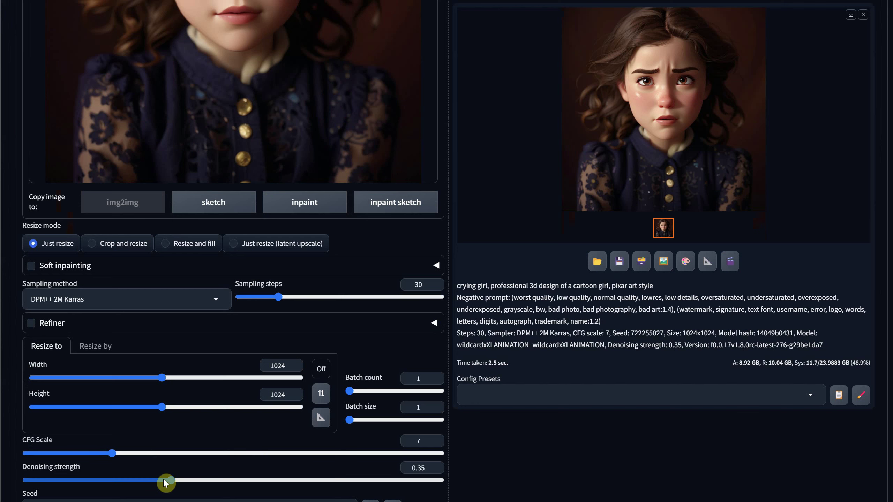
pyautogui.moveTo(170, 481); pyautogui.dragTo(199, 482)
pyautogui.scroll(10, 823, 173)
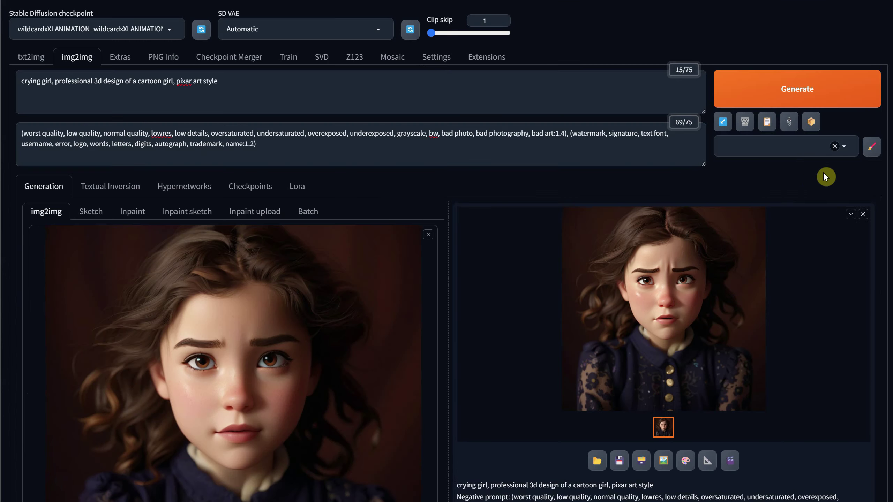
pyautogui.click(766, 91)
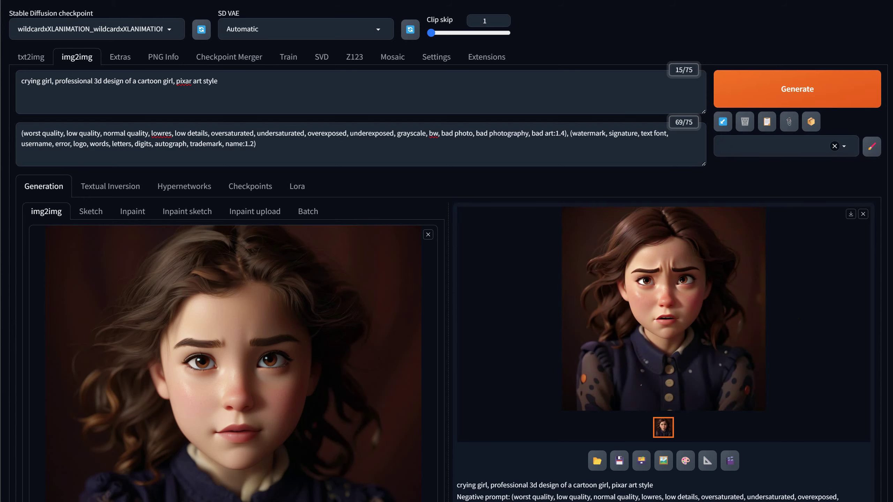
# Load the lion photo as input and change the prompt's subject to 'a lion'.
pyautogui.click(338, 226)
pyautogui.click(311, 227)
pyautogui.click(789, 491)
pyautogui.moveTo(52, 81); pyautogui.dragTo(4, 72)
pyautogui.write('a l')
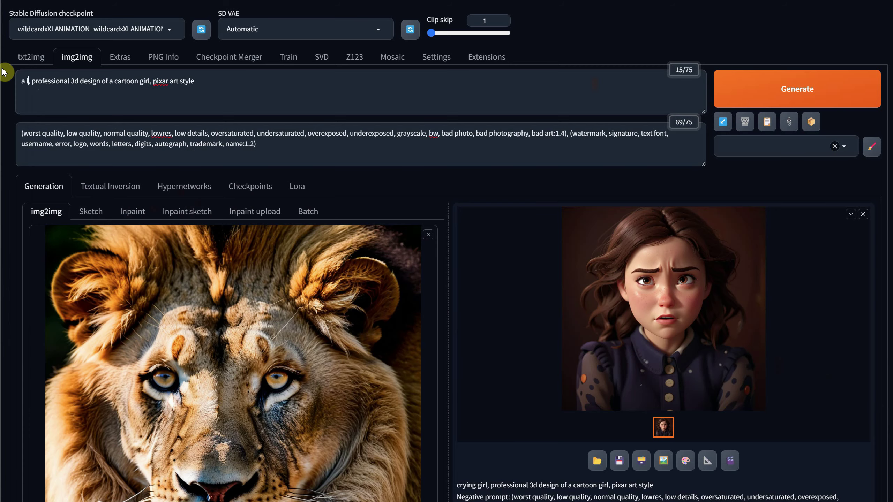
pyautogui.write('ion')
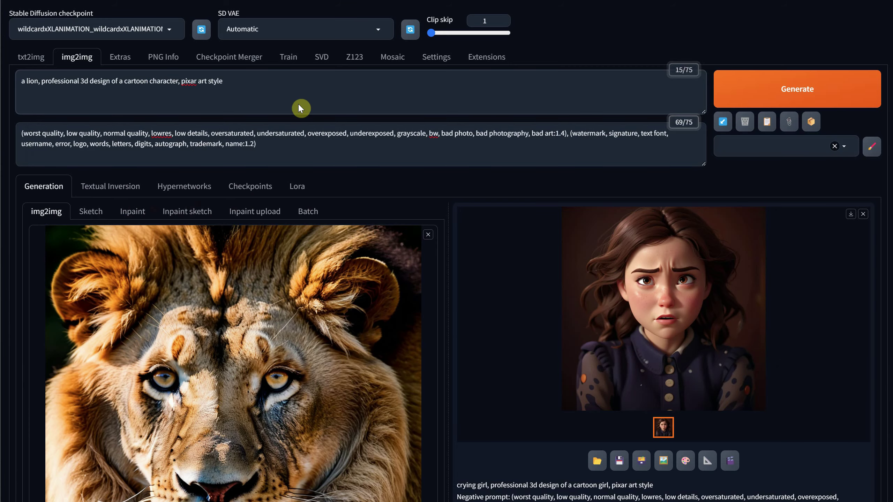
# Review the cartoon lion result, then clear the input and browse for a new image.
pyautogui.scroll(-5, 275, 357)
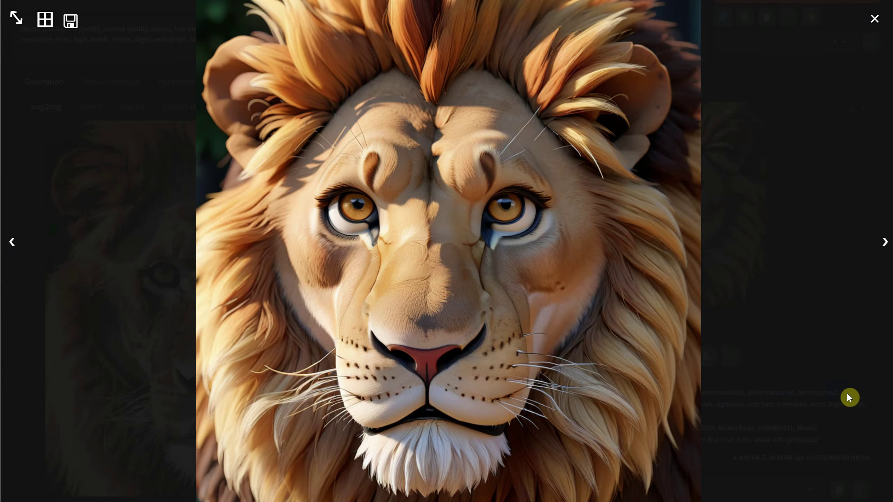
pyautogui.click(847, 394)
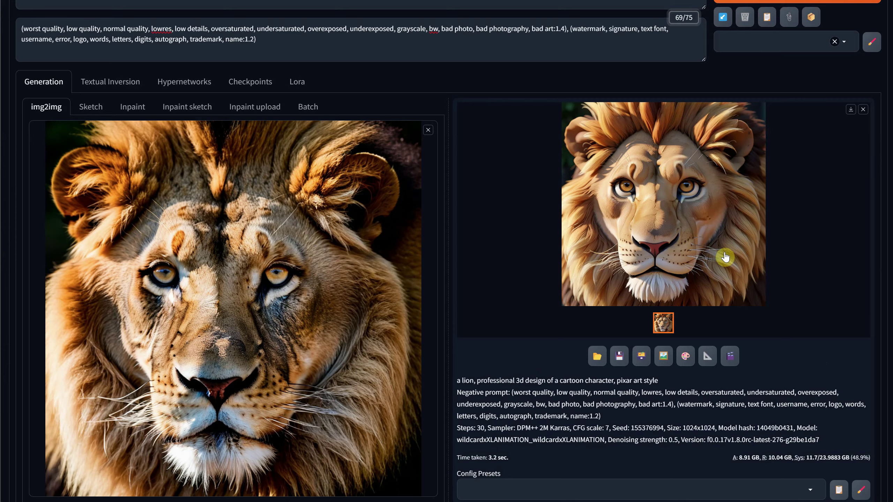
pyautogui.click(428, 131)
pyautogui.click(335, 199)
# Load castle.png as the img2img input image.
pyautogui.scroll(-3, 380, 184)
pyautogui.click(336, 395)
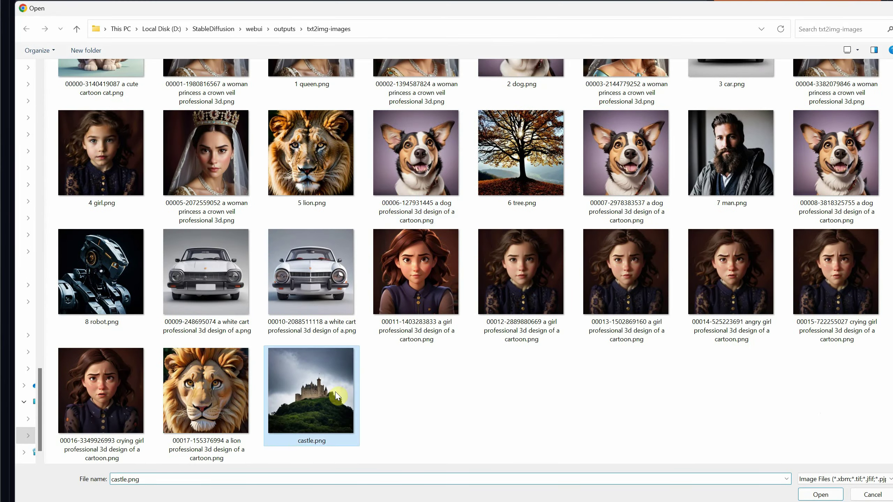
pyautogui.doubleClick(335, 395)
# Edit the prompt to 'a castle on a hill, cloudy... cartoon castle' and generate at denoising 0.45.
pyautogui.click(42, 81)
pyautogui.press('BackSpace')
pyautogui.press('BackSpace')
pyautogui.press('BackSpace')
pyautogui.press('BackSpace')
pyautogui.press('BackSpace')
pyautogui.press('BackSpace')
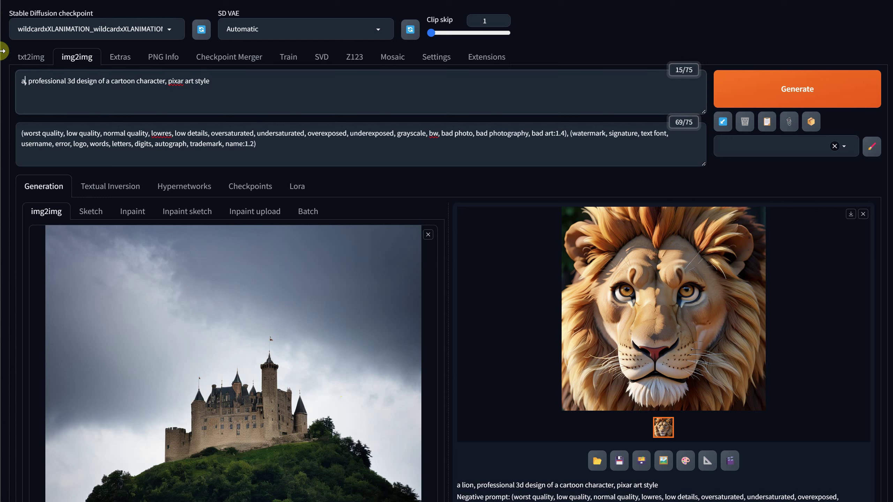
pyautogui.write('castle on a hill')
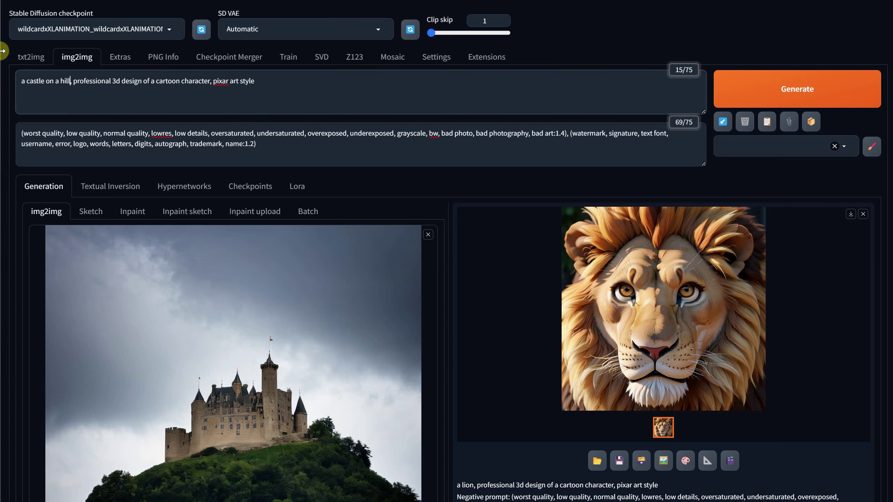
pyautogui.write(', cloudy')
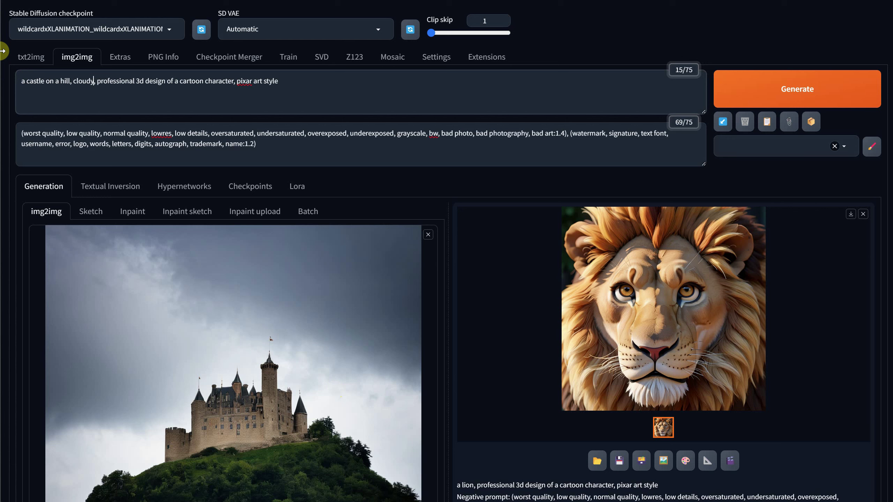
pyautogui.moveTo(204, 80); pyautogui.dragTo(231, 80)
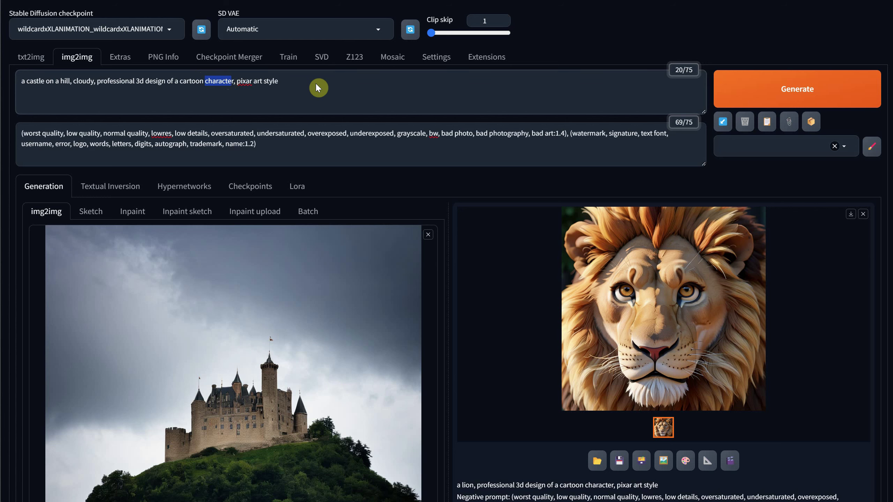
pyautogui.write('castle')
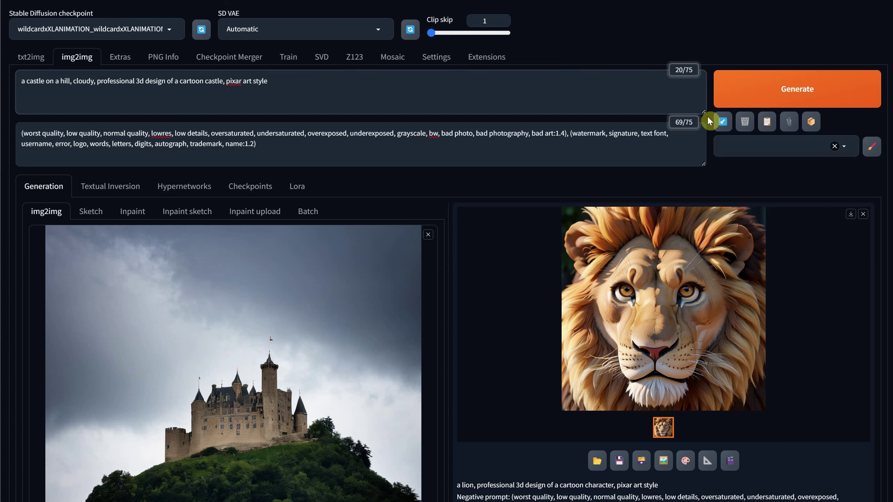
pyautogui.scroll(-6, 639, 125)
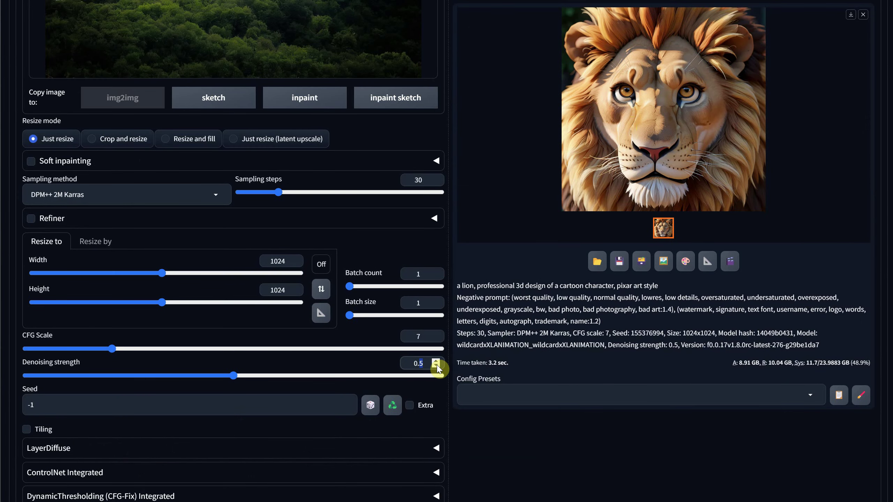
pyautogui.scroll(15, 505, 344)
pyautogui.click(752, 86)
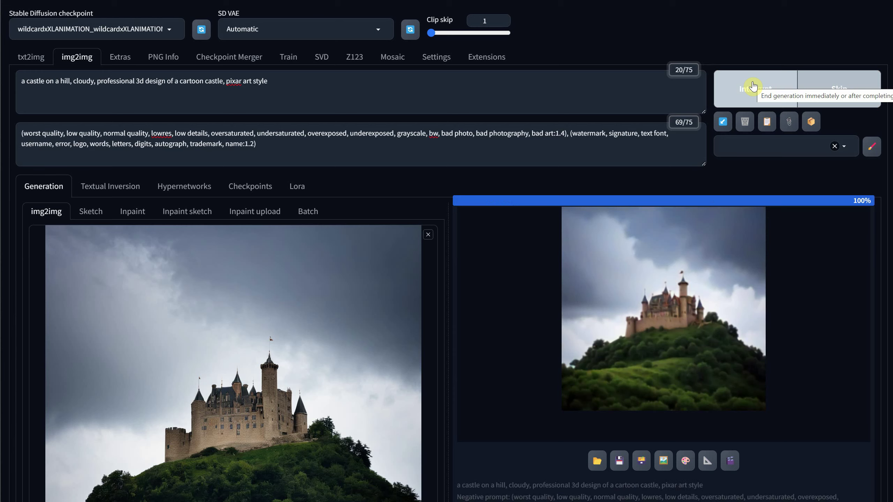
# Replace 'cloudy' with 'purple sunset' in the prompt and generate the castle.
pyautogui.scroll(-3, 712, 274)
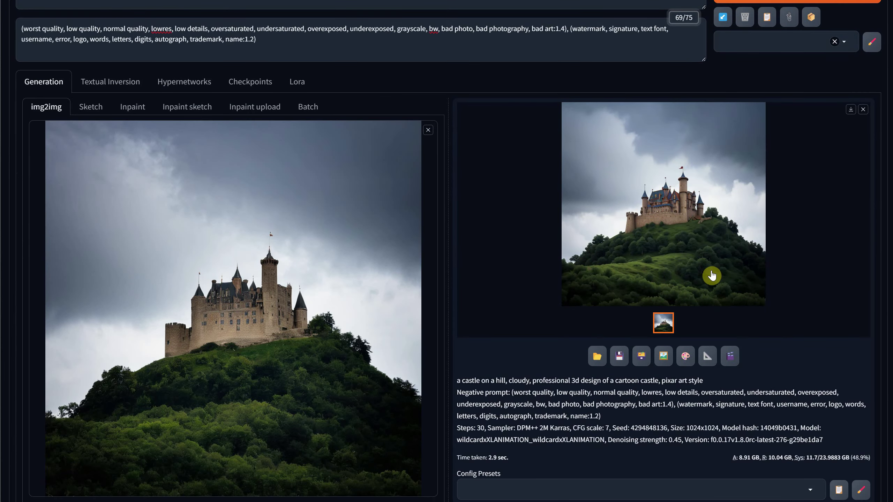
pyautogui.scroll(3, 712, 274)
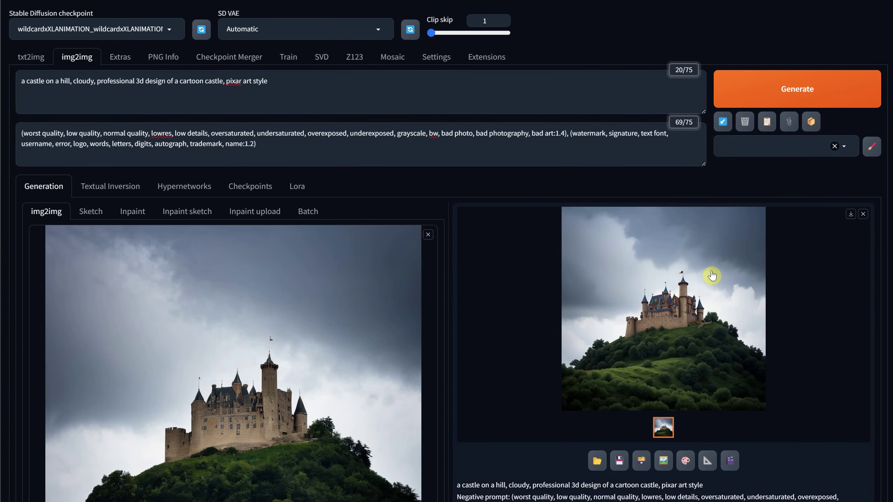
pyautogui.doubleClick(87, 81)
pyautogui.write('purp')
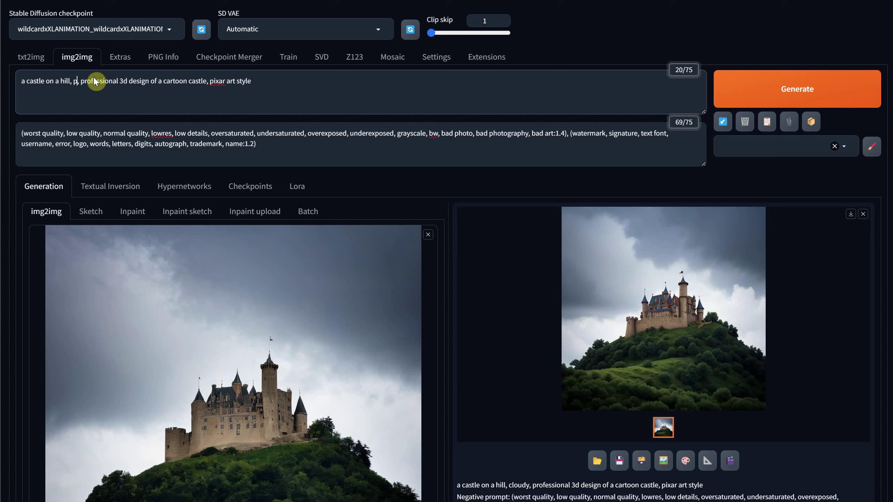
pyautogui.write('le sunset')
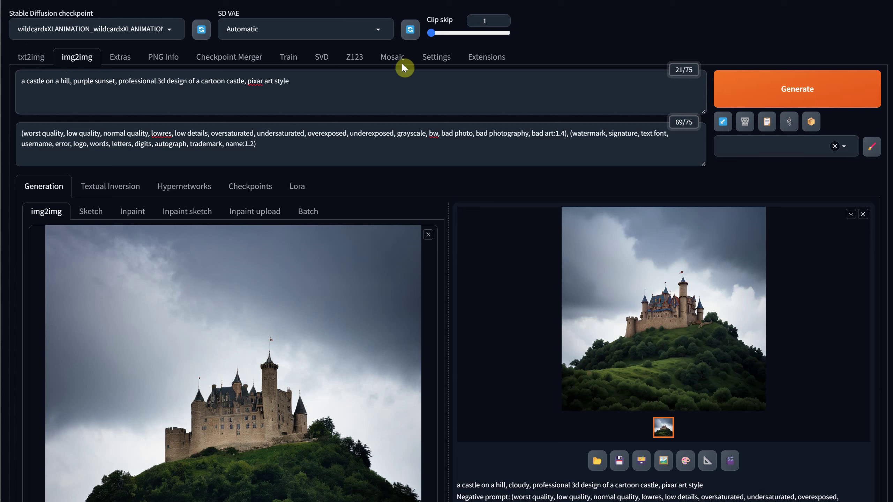
pyautogui.click(748, 89)
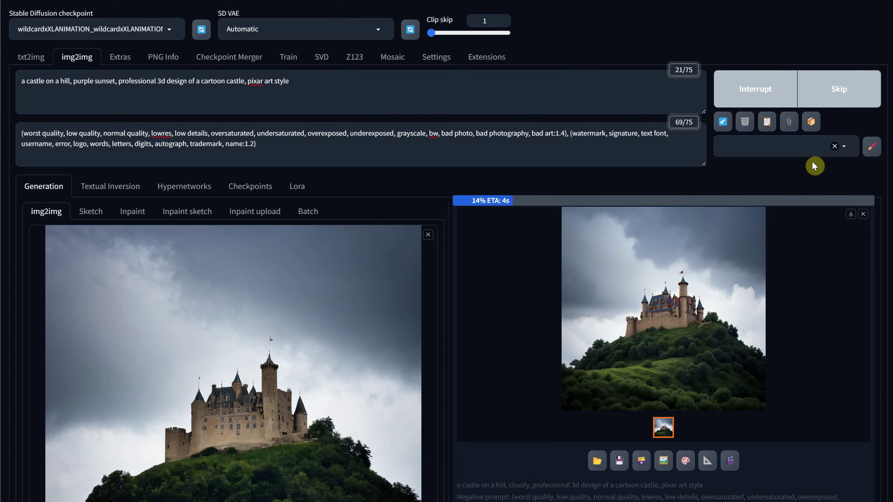
# Raise Denoising strength to 0.55, regenerate the castle, and view it full-size.
pyautogui.scroll(-3, 704, 267)
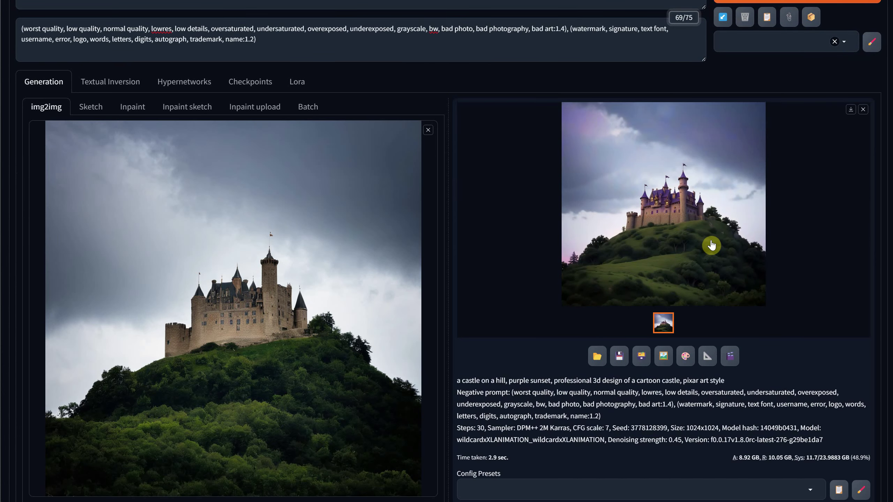
pyautogui.scroll(-3, 711, 245)
pyautogui.moveTo(245, 378); pyautogui.dragTo(251, 375)
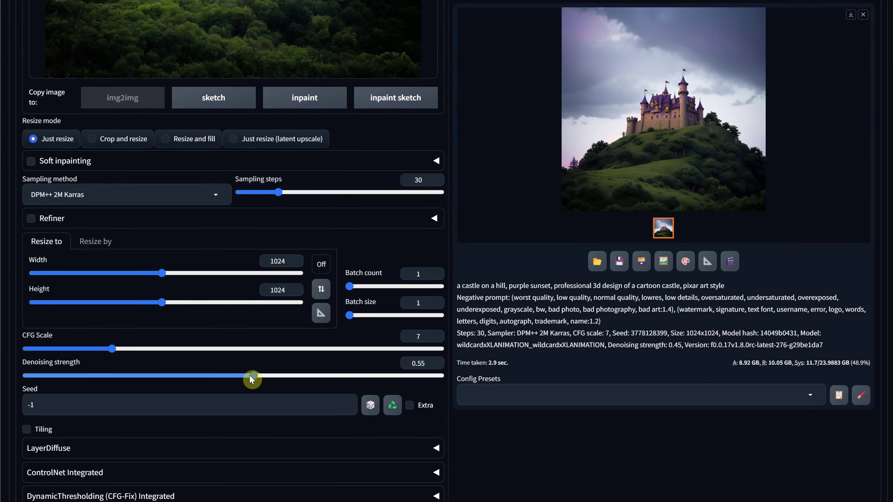
pyautogui.scroll(6, 767, 214)
pyautogui.click(780, 90)
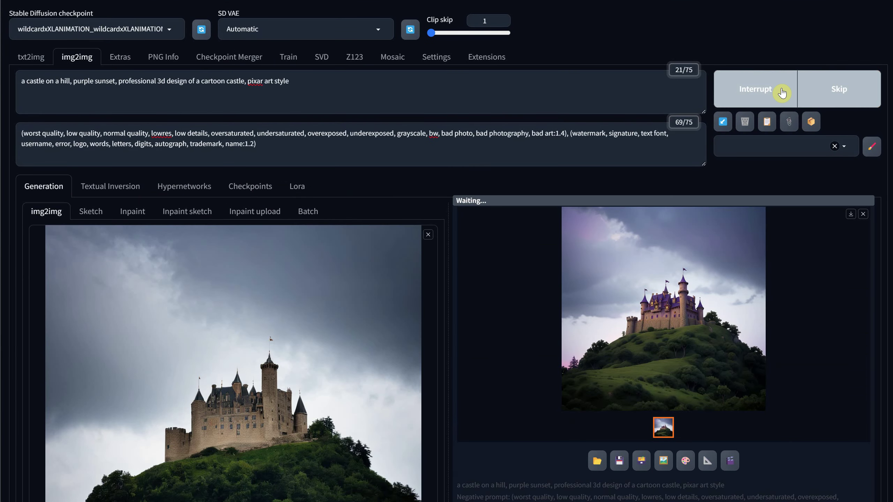
pyautogui.scroll(-3, 751, 220)
pyautogui.click(718, 218)
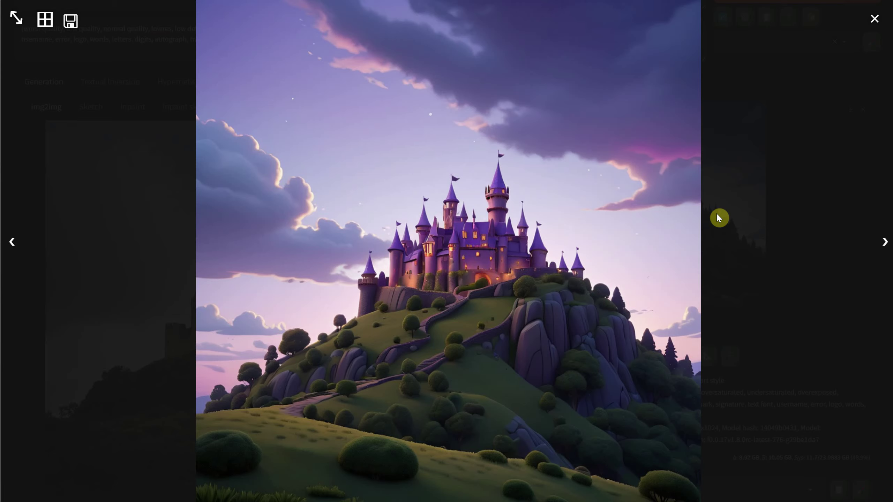
pyautogui.click(711, 229)
# Remove the castle photo and load the tree photo as the input.
pyautogui.scroll(5, 494, 229)
pyautogui.click(429, 235)
pyautogui.click(232, 351)
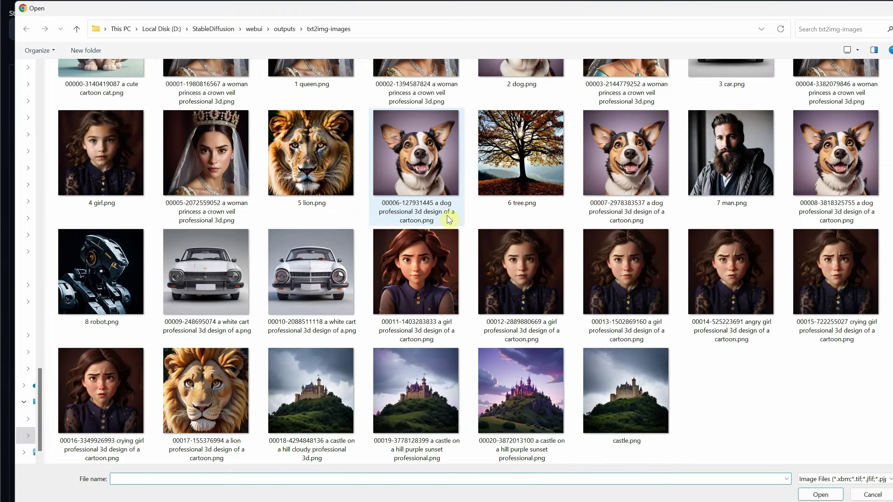
pyautogui.doubleClick(471, 160)
# Change the prompt to 'a tree on a hill, autumn... cartoon tree' and generate.
pyautogui.moveTo(117, 81); pyautogui.dragTo(3, 76)
pyautogui.write('a tree on a hi')
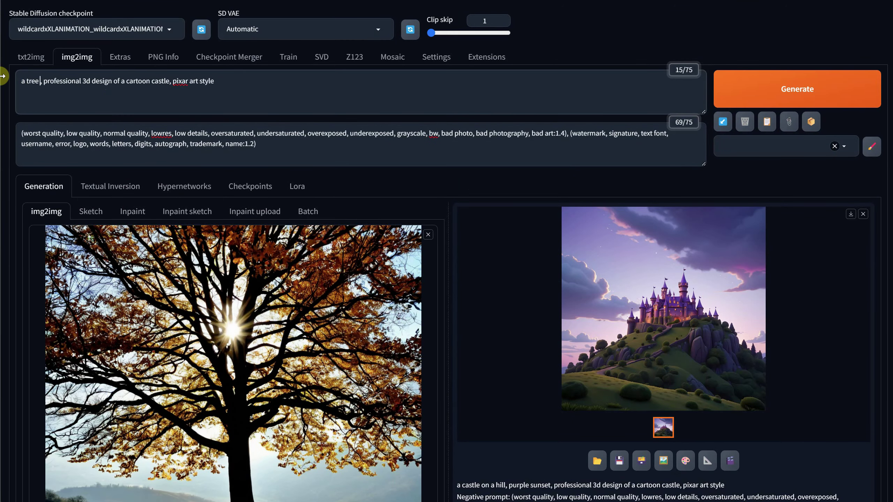
pyautogui.write('ll, autumn')
pyautogui.press('BackSpace')
pyautogui.press('BackSpace')
pyautogui.press('BackSpace')
pyautogui.press('BackSpace')
pyautogui.press('BackSpace')
pyautogui.press('Delete')
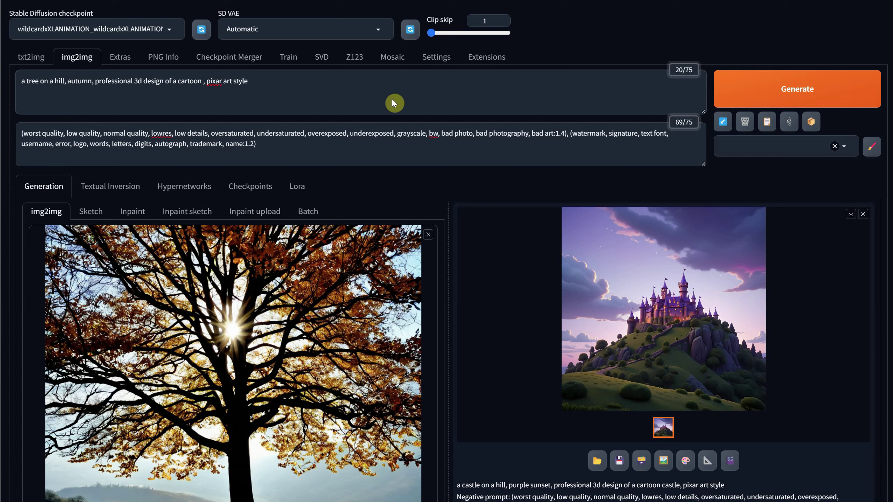
pyautogui.write('tree')
pyautogui.hotkey('ctrl', 'Return')
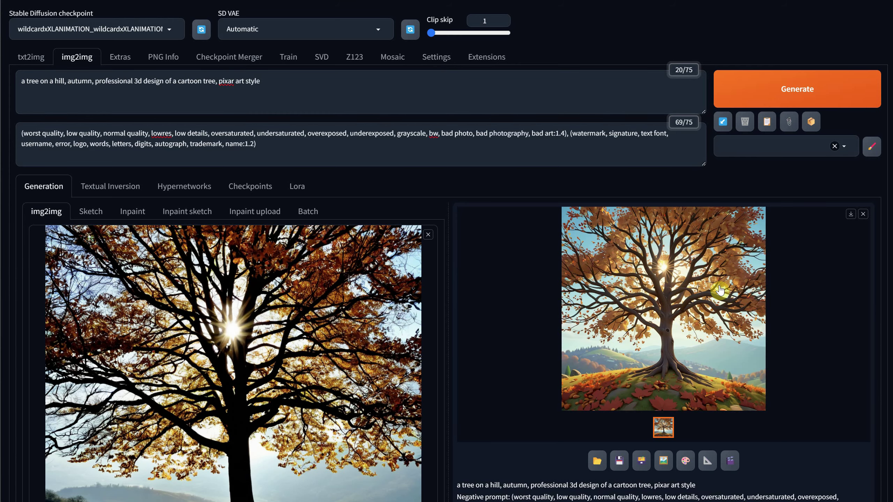
# Change the prompt to 'a man with beard and a gray jacket' character and generate.
pyautogui.scroll(-3, 442, 142)
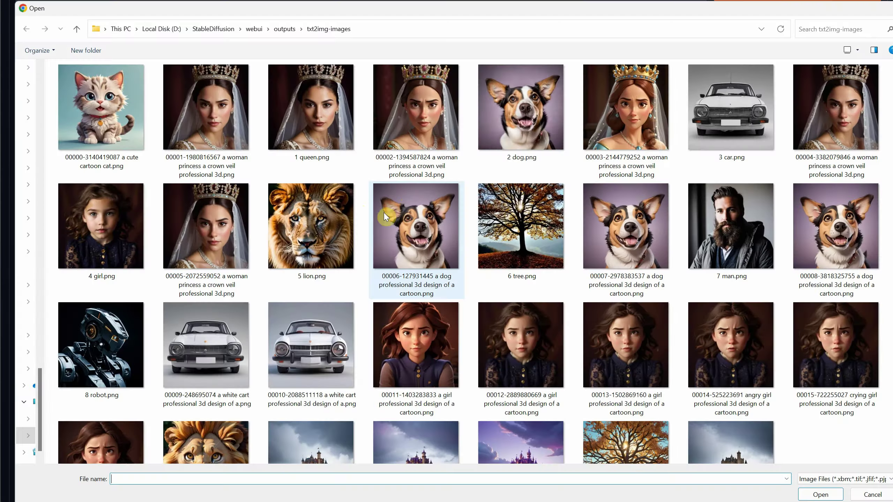
pyautogui.scroll(-3, 641, 219)
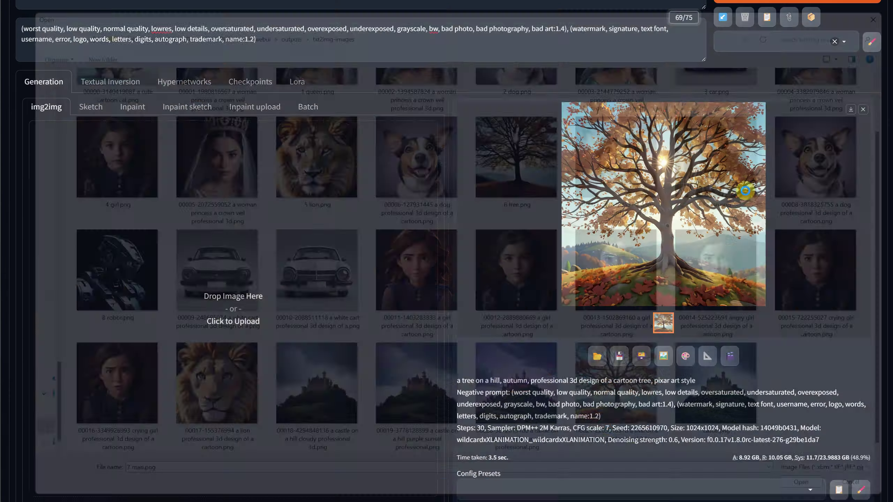
pyautogui.scroll(3, 77, 89)
pyautogui.click(90, 81)
pyautogui.hotkey('shift', 'Home')
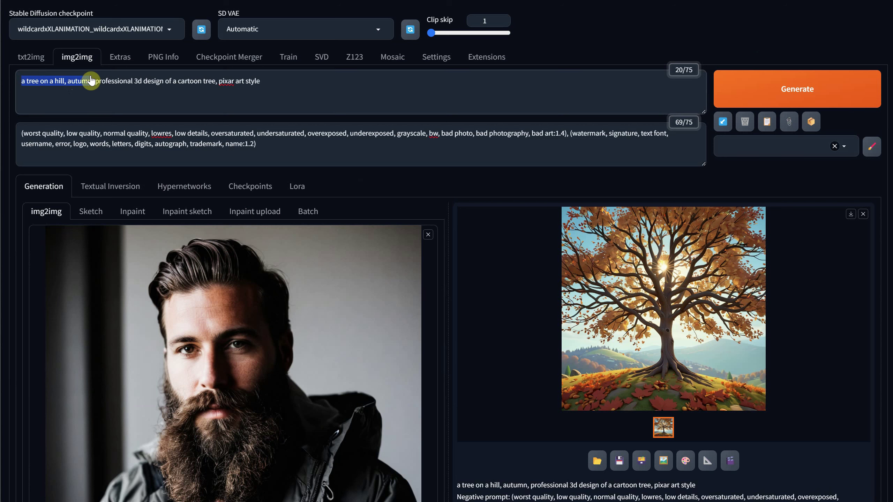
pyautogui.write('a man with beard and')
pyautogui.write(' a gray jacket')
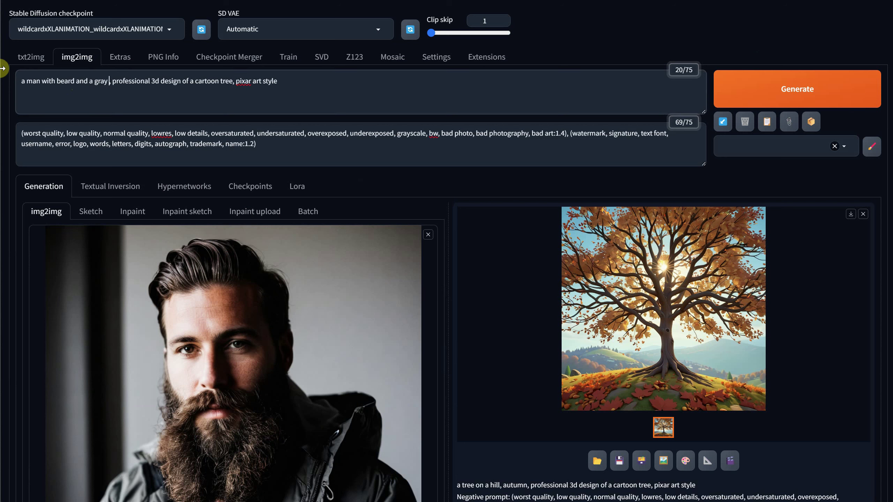
pyautogui.write('character')
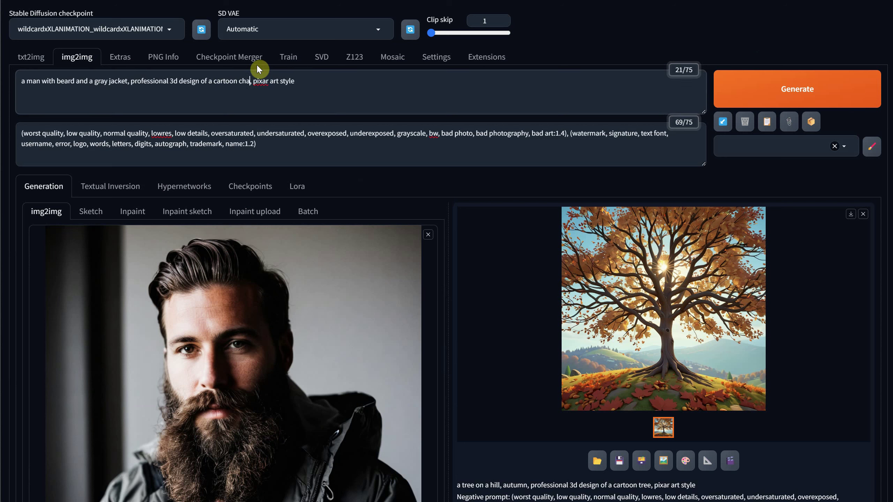
pyautogui.click(773, 88)
# Regenerate the bearded man at lower denoising strength and inspect the result full-size.
pyautogui.scroll(-5, 668, 200)
pyautogui.scroll(2, 669, 201)
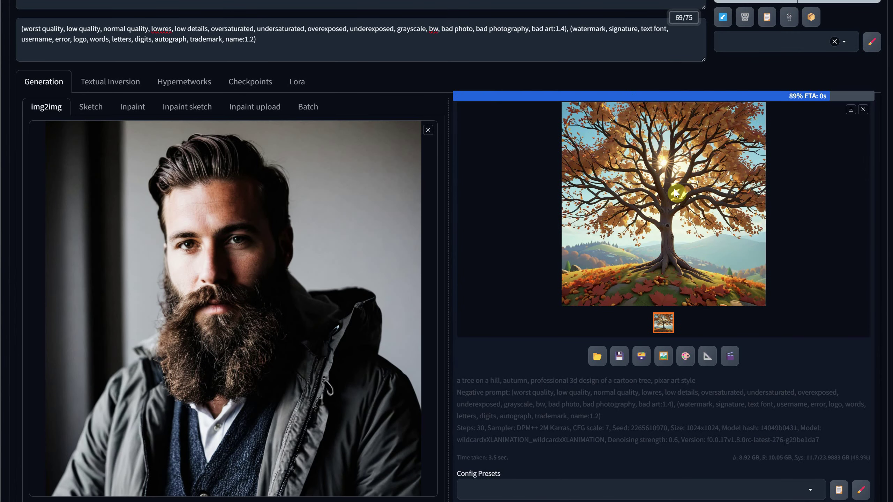
pyautogui.scroll(-10, 711, 229)
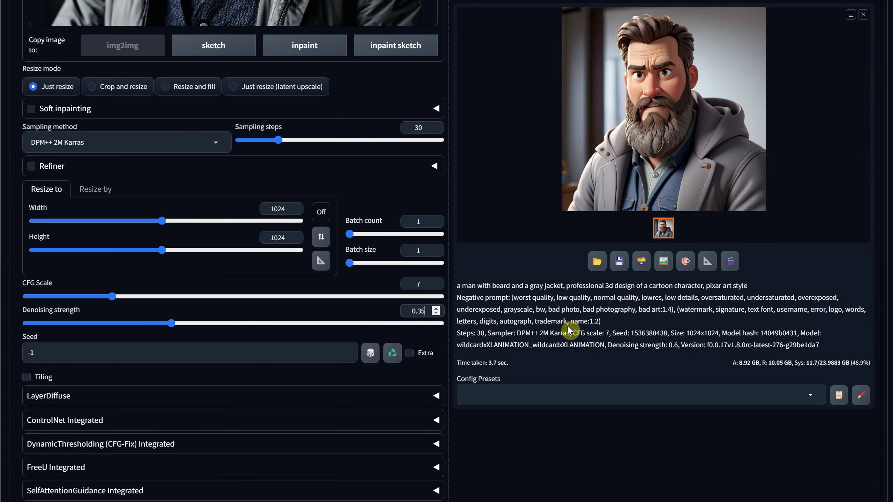
pyautogui.scroll(10, 648, 290)
pyautogui.click(773, 89)
pyautogui.scroll(-12, 687, 243)
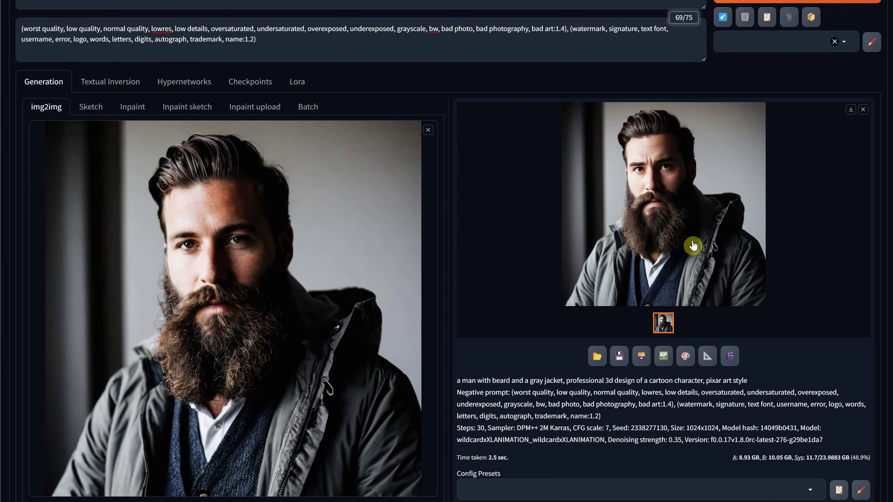
pyautogui.scroll(12, 654, 240)
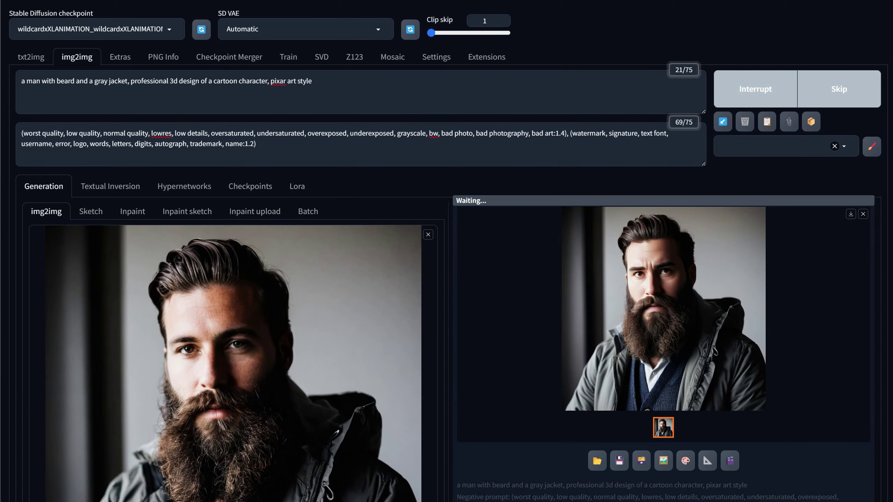
pyautogui.click(682, 273)
pyautogui.click(856, 68)
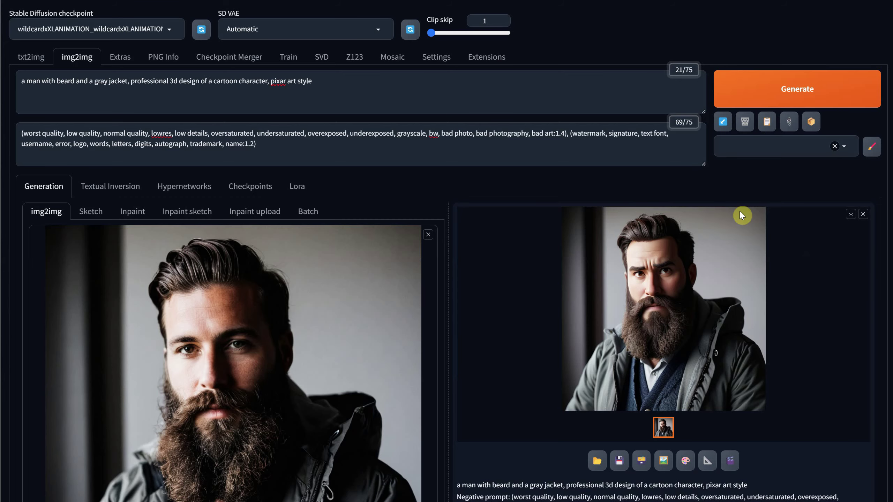
# Add 'purple' before 'beard' in the prompt and view the purple-bearded result full-size.
pyautogui.click(64, 81)
pyautogui.write('a purpe')
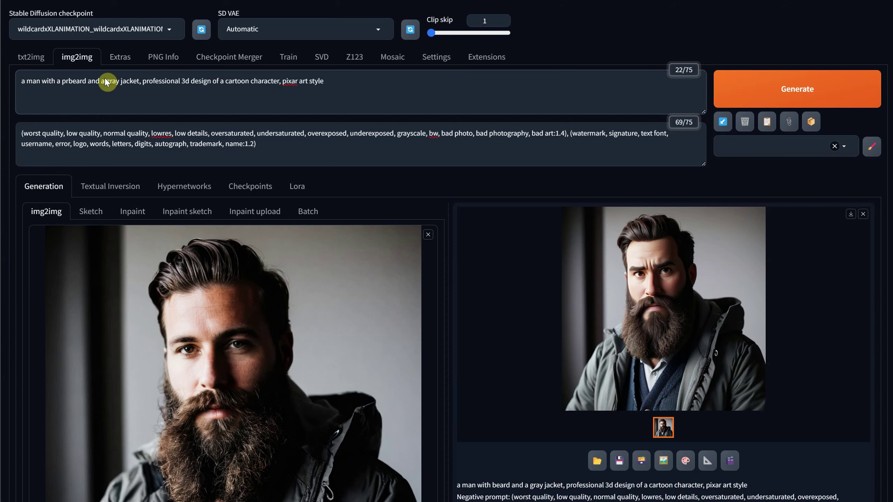
pyautogui.press('BackSpace')
pyautogui.write('le')
pyautogui.scroll(-10, 449, 265)
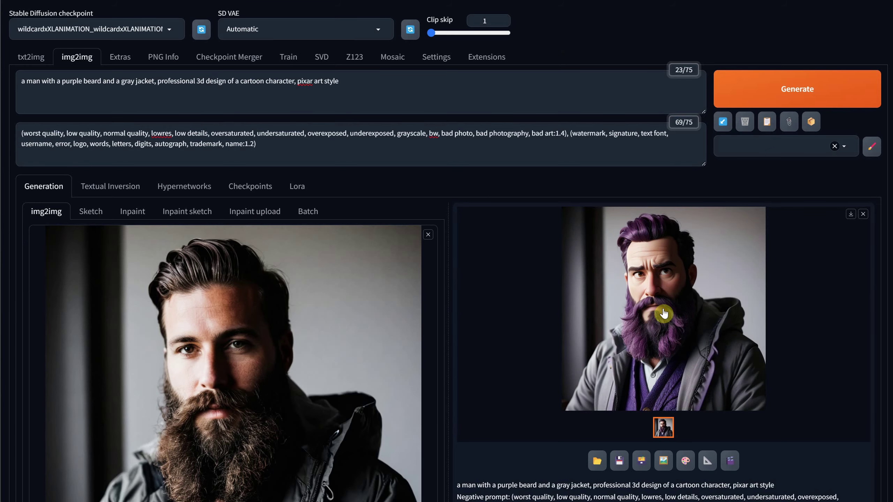
pyautogui.click(633, 259)
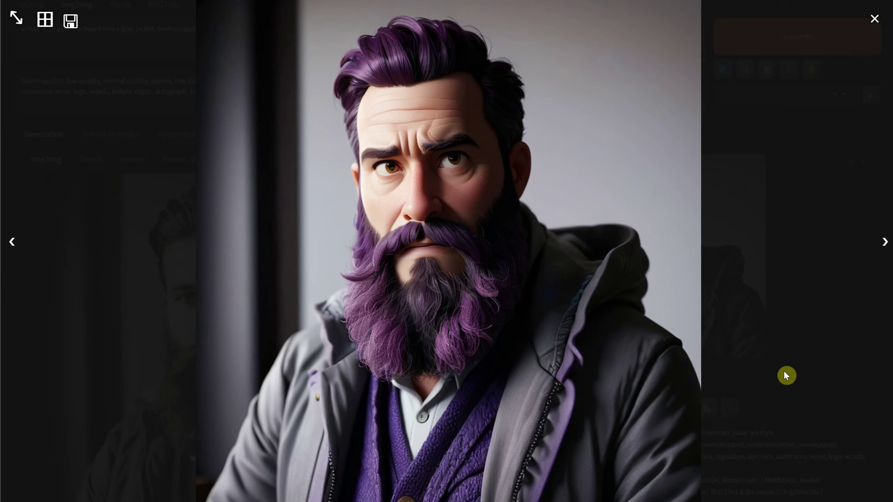
pyautogui.click(846, 391)
# Generate pink mech-robot variations from the tape-measure photo at denoising 0.6 and view one full-size.
pyautogui.scroll(2, 781, 305)
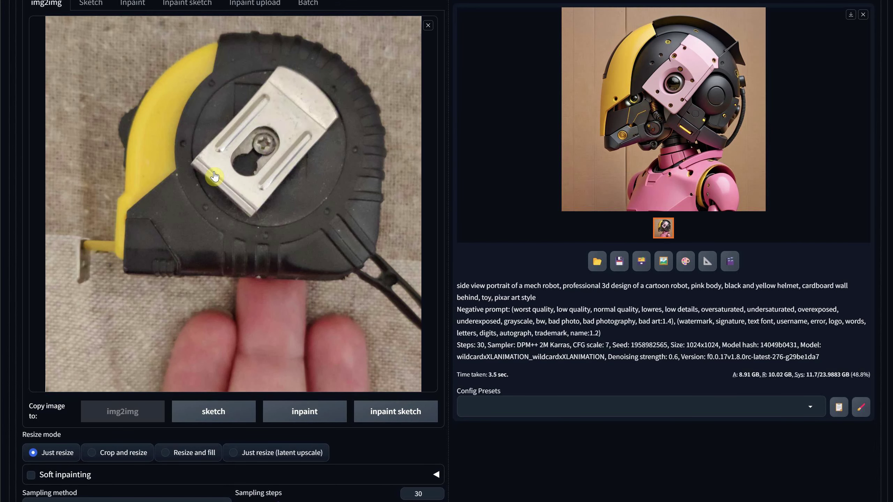
pyautogui.scroll(5, 215, 176)
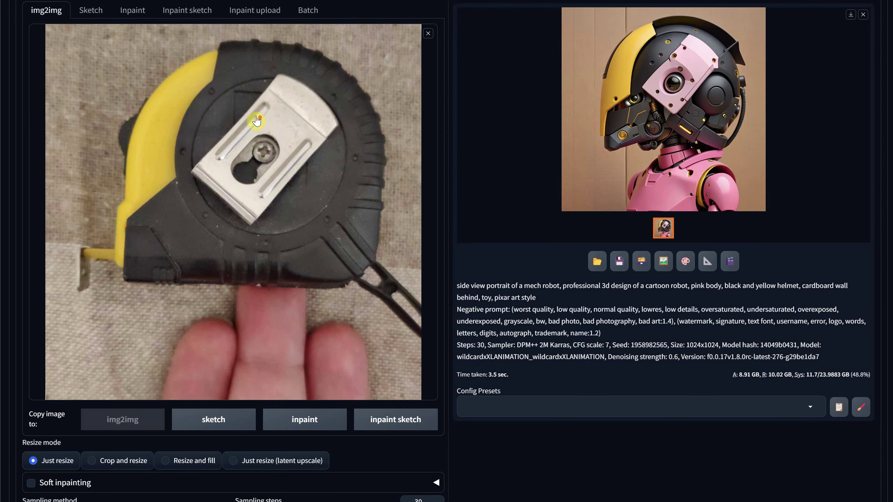
pyautogui.moveTo(571, 99); pyautogui.dragTo(4, 65)
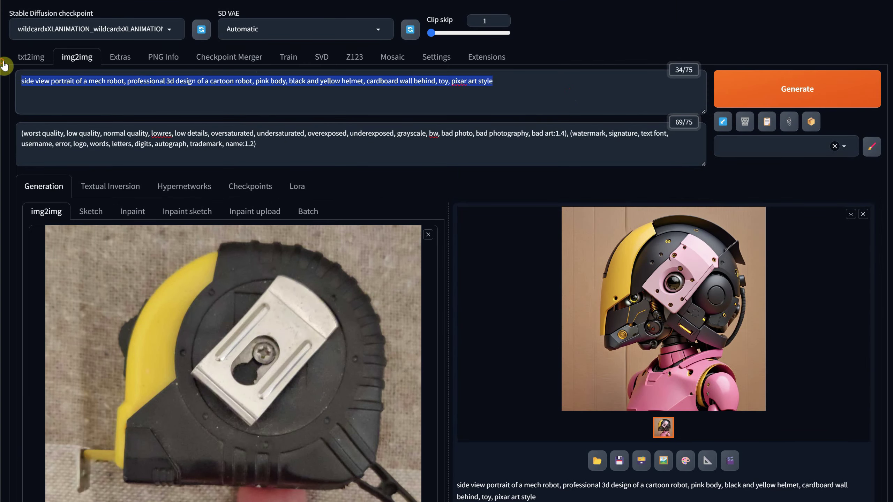
pyautogui.click(72, 104)
pyautogui.scroll(-10, 525, 133)
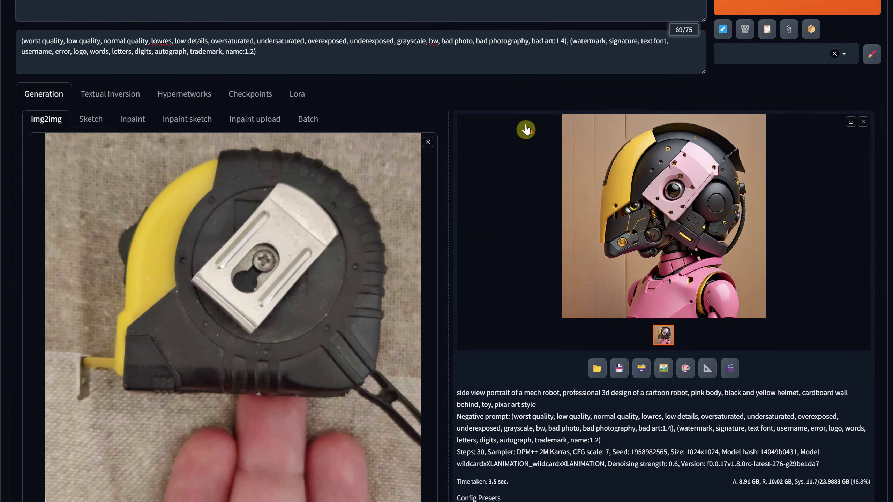
pyautogui.scroll(6, 417, 257)
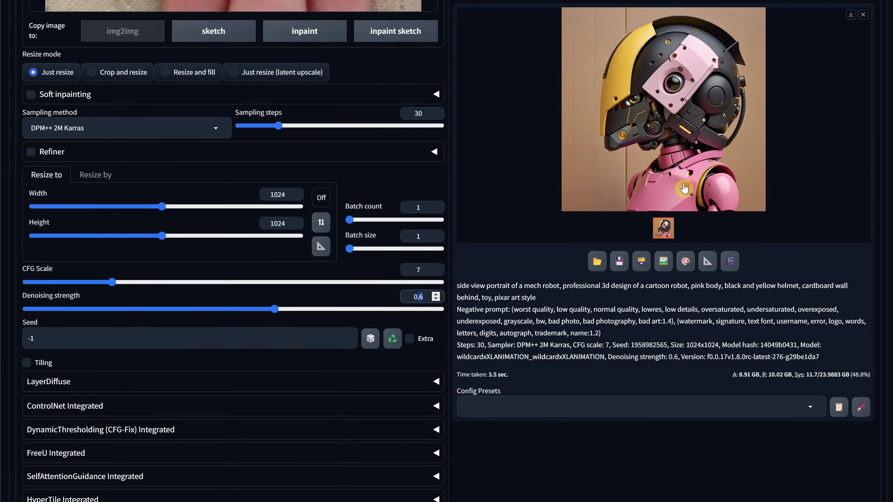
pyautogui.scroll(-3, 639, 319)
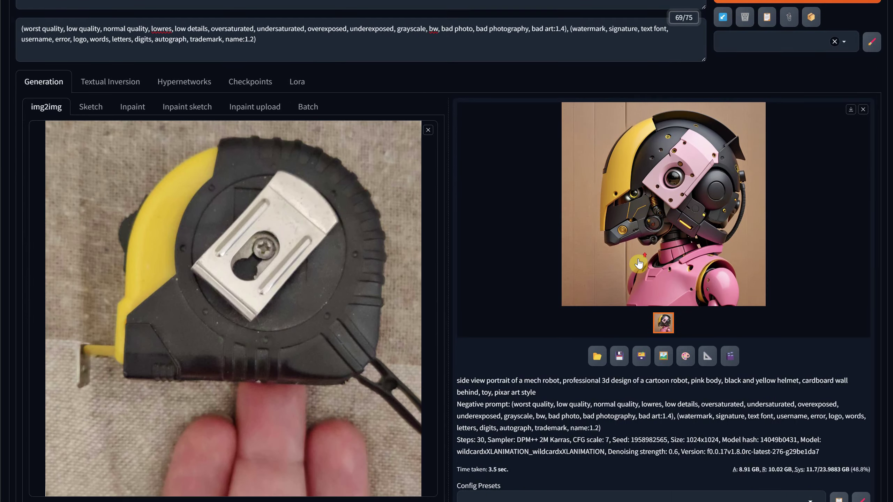
pyautogui.scroll(3, 639, 318)
pyautogui.click(754, 86)
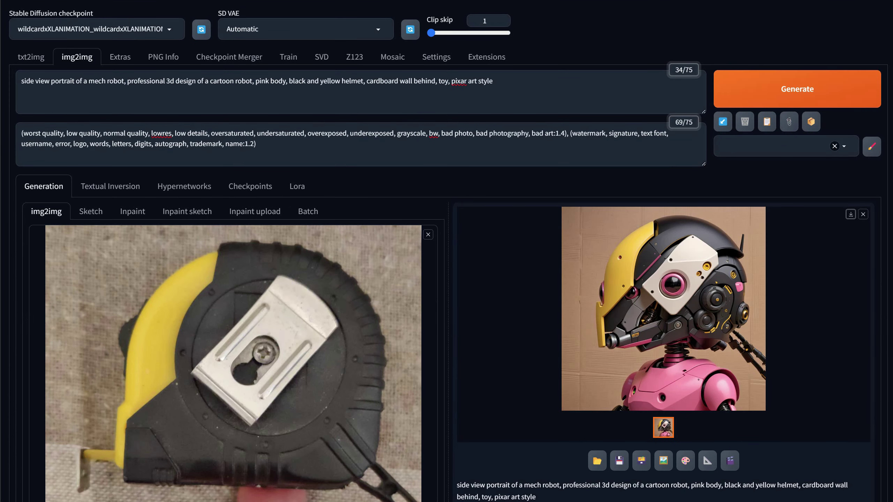
pyautogui.click(836, 105)
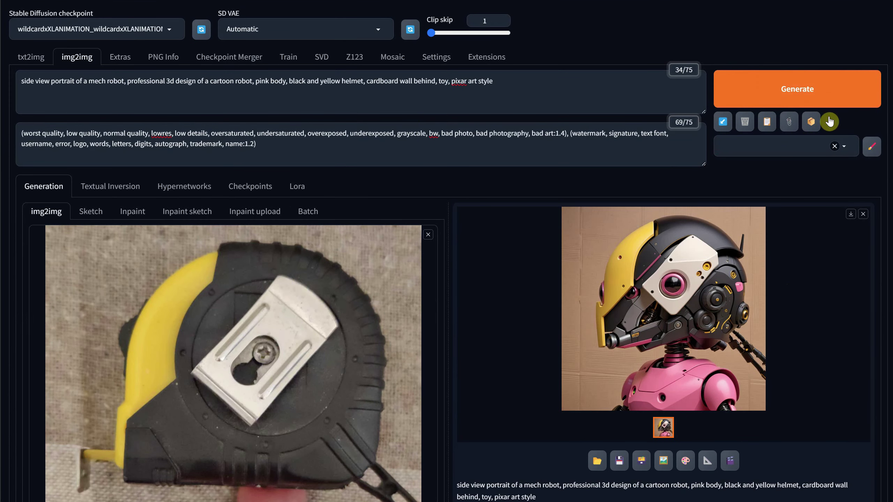
pyautogui.click(675, 290)
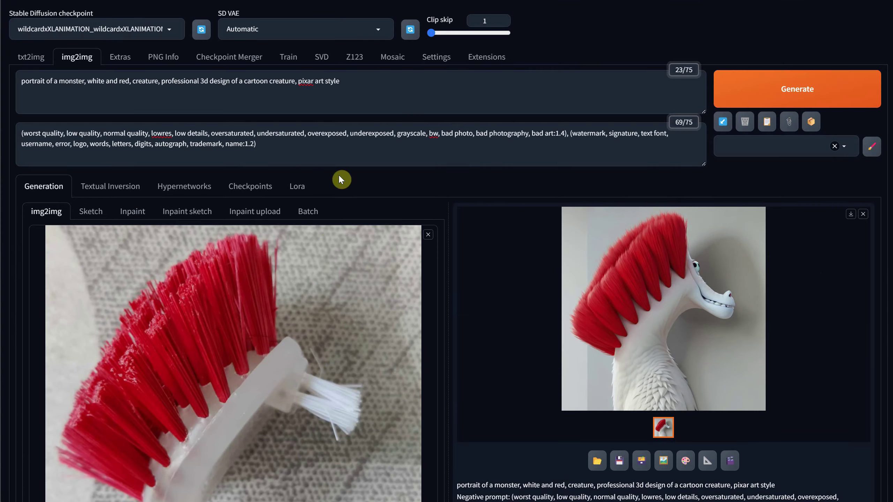
# Regenerate the brush-photo monster several times and inspect the scaly dragon-headed result full-size.
pyautogui.moveTo(340, 82); pyautogui.dragTo(8, 65)
pyautogui.click(422, 143)
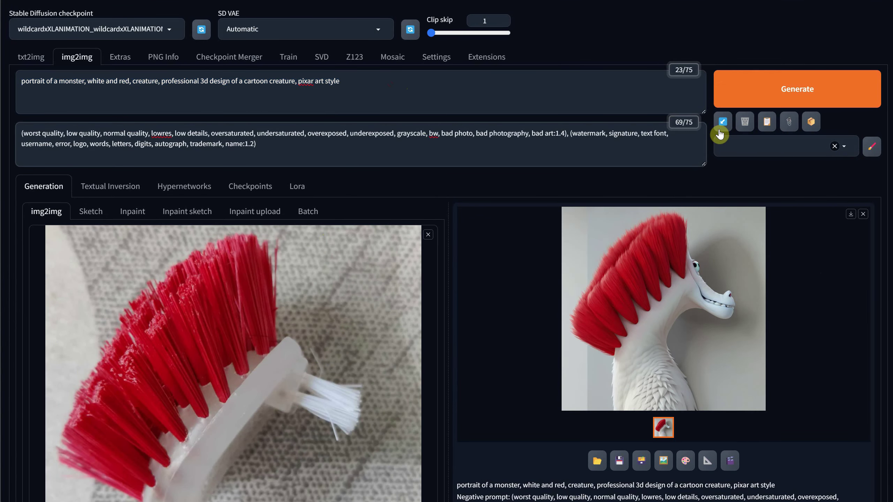
pyautogui.click(796, 89)
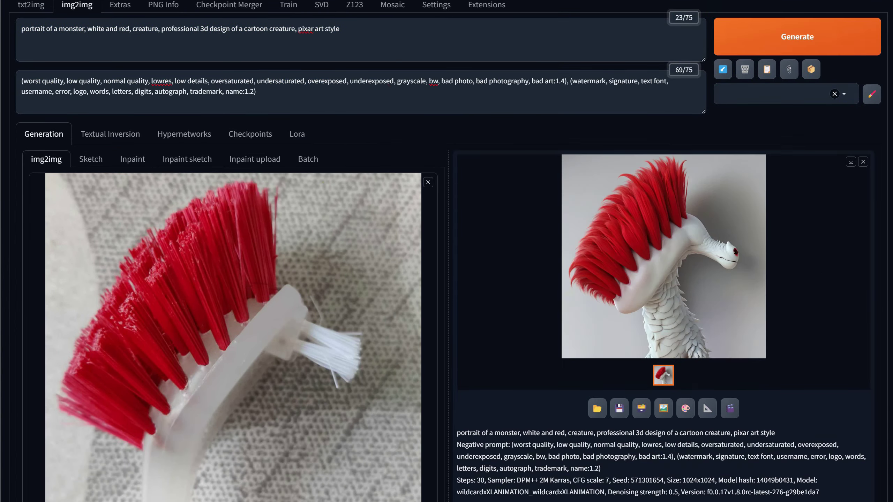
pyautogui.scroll(-5, 418, 357)
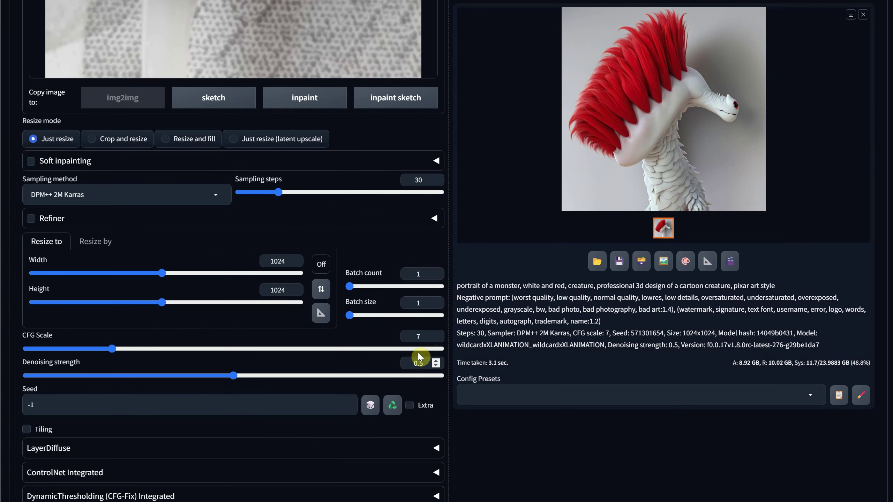
pyautogui.scroll(6, 481, 333)
pyautogui.click(796, 90)
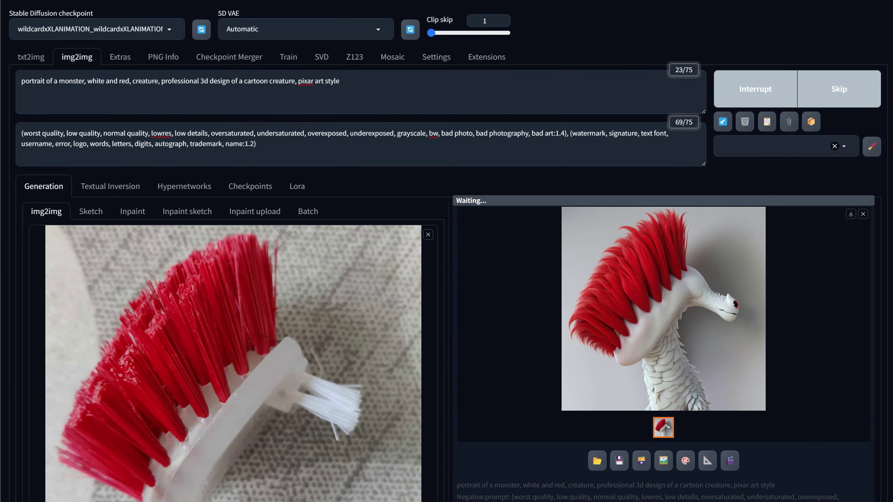
pyautogui.scroll(-1, 789, 89)
pyautogui.click(788, 56)
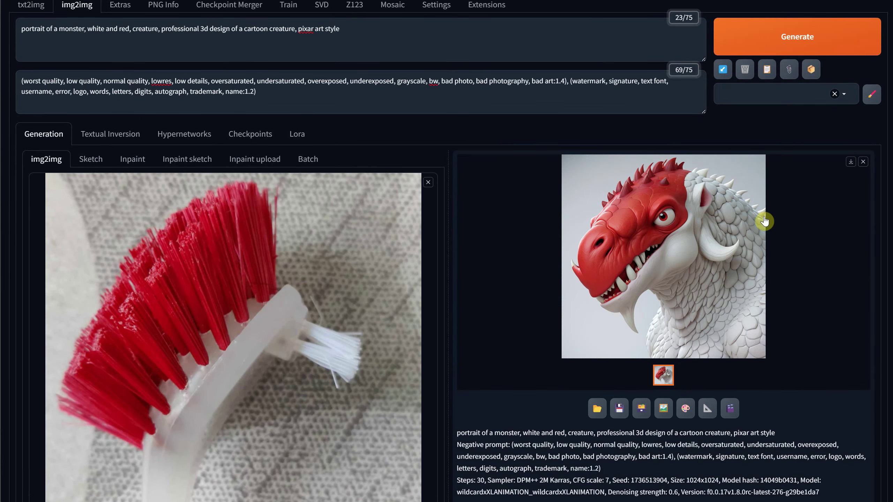
pyautogui.click(696, 243)
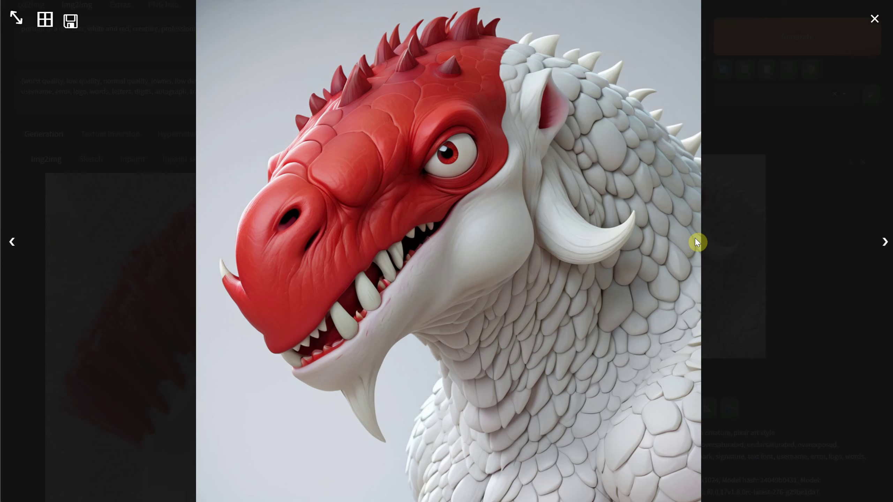
pyautogui.click(796, 110)
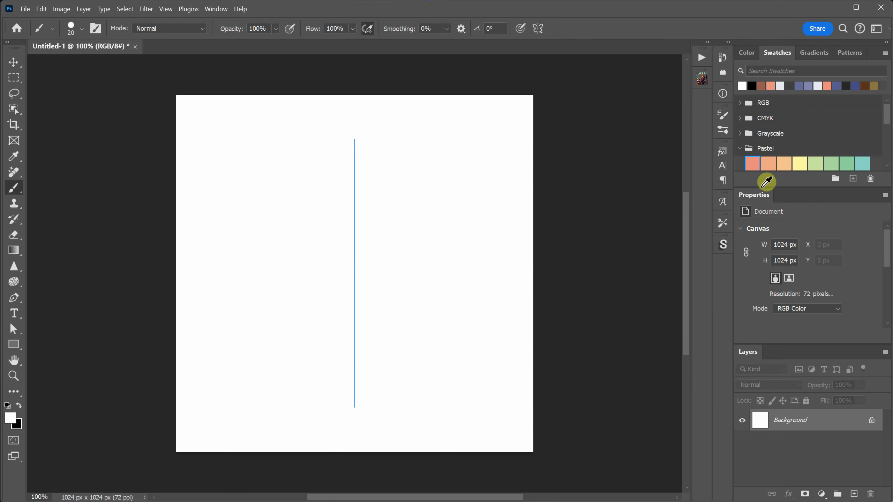
# Paint a symmetric salmon oval face with mirrored white eyes.
pyautogui.click(752, 163)
pyautogui.press(']')
pyautogui.press(']')
pyautogui.press(']')
pyautogui.press(']')
pyautogui.press(']')
pyautogui.moveTo(363, 237)
pyautogui.mouseDown()
pyautogui.moveTo(331, 304)
pyautogui.moveTo(327, 237)
pyautogui.moveTo(349, 202)
pyautogui.moveTo(299, 278)
pyautogui.moveTo(332, 204)
pyautogui.moveTo(329, 292)
pyautogui.mouseUp()
pyautogui.keyDown('alt'); pyautogui.click(426, 172); pyautogui.keyUp('alt')
pyautogui.press('[')
pyautogui.press('[')
pyautogui.press('[')
pyautogui.press('[')
pyautogui.press('[')
pyautogui.moveTo(327, 239)
pyautogui.mouseDown()
pyautogui.moveTo(339, 232)
pyautogui.moveTo(325, 246)
pyautogui.moveTo(336, 246)
pyautogui.mouseUp()
# Add dark pupils and a wide dark mouth, preparing white for the teeth.
pyautogui.keyDown('alt'); pyautogui.click(568, 162); pyautogui.keyUp('alt')
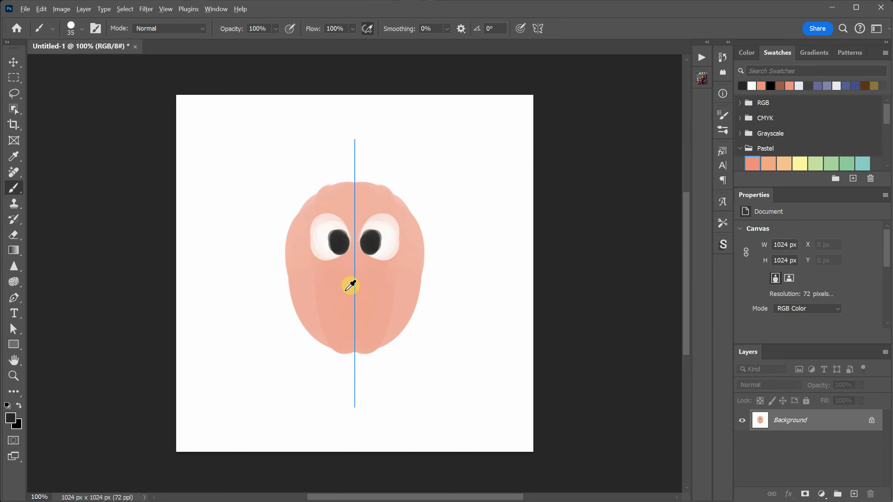
pyautogui.keyDown('alt'); pyautogui.click(345, 298); pyautogui.keyUp('alt')
pyautogui.moveTo(345, 298); pyautogui.dragTo(309, 301)
pyautogui.keyDown('alt'); pyautogui.click(390, 247); pyautogui.keyUp('alt')
pyautogui.press('[')
pyautogui.press('[')
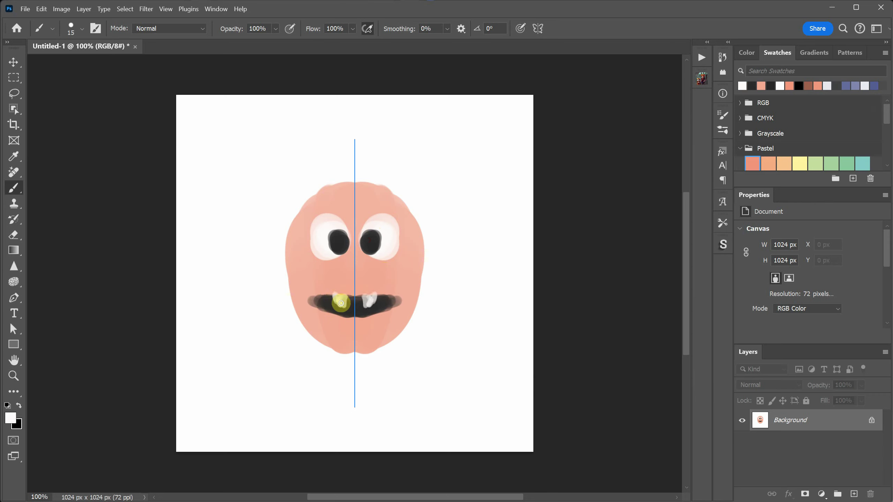
# Paint dark temple strokes, large mirrored side horns, and small horns on the forehead.
pyautogui.keyDown('alt'); pyautogui.click(355, 268); pyautogui.keyUp('alt')
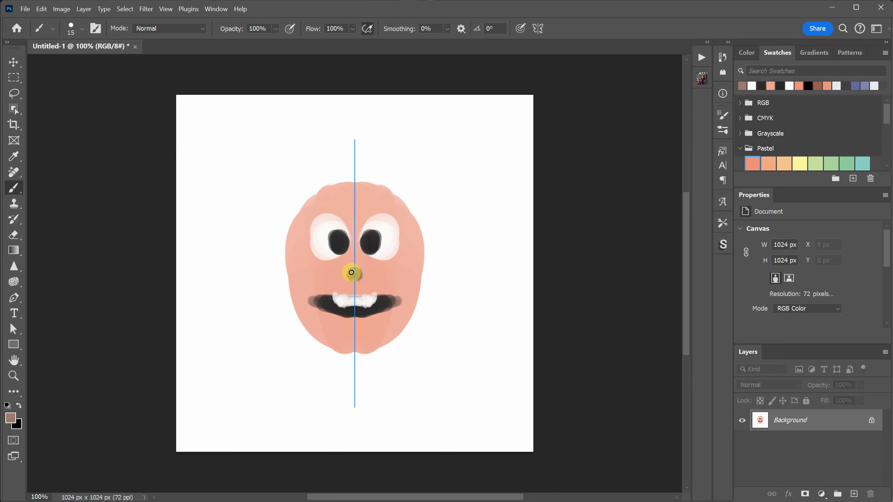
pyautogui.press(']')
pyautogui.press(']')
pyautogui.keyDown('alt'); pyautogui.click(332, 297); pyautogui.keyUp('alt')
pyautogui.moveTo(290, 233)
pyautogui.mouseDown()
pyautogui.moveTo(306, 201)
pyautogui.moveTo(289, 224)
pyautogui.moveTo(281, 157)
pyautogui.moveTo(302, 206)
pyautogui.mouseUp()
pyautogui.press('[')
pyautogui.press('[')
pyautogui.moveTo(323, 181)
pyautogui.mouseDown()
pyautogui.moveTo(323, 191)
pyautogui.moveTo(322, 169)
pyautogui.moveTo(330, 187)
pyautogui.mouseUp()
pyautogui.keyDown('alt'); pyautogui.click(269, 272); pyautogui.keyUp('alt')
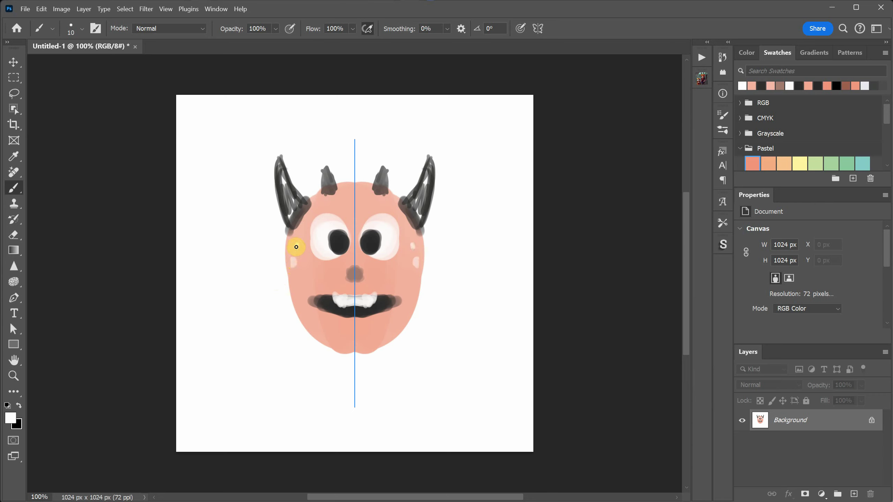
# Shade the nose and angry brows in brown, and add white highlights along cheeks and chin.
pyautogui.keyDown('alt'); pyautogui.click(351, 275); pyautogui.keyUp('alt')
pyautogui.moveTo(350, 275)
pyautogui.mouseDown()
pyautogui.moveTo(345, 223)
pyautogui.moveTo(311, 209)
pyautogui.mouseUp()
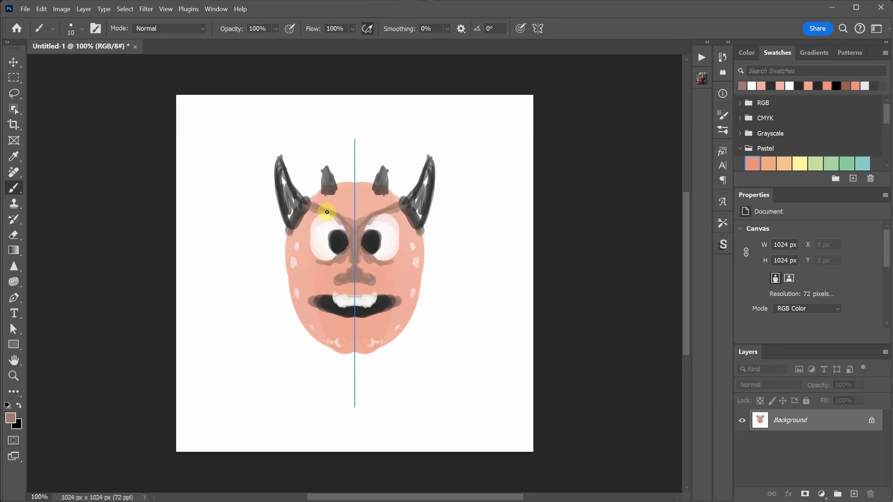
pyautogui.moveTo(292, 260); pyautogui.dragTo(293, 283)
pyautogui.keyDown('alt'); pyautogui.click(269, 251); pyautogui.keyUp('alt')
pyautogui.press(']')
pyautogui.press(']')
pyautogui.press(']')
pyautogui.press(']')
pyautogui.press(']')
pyautogui.moveTo(286, 233)
pyautogui.mouseDown()
pyautogui.moveTo(289, 295)
pyautogui.moveTo(352, 356)
pyautogui.moveTo(299, 317)
pyautogui.moveTo(307, 277)
pyautogui.moveTo(347, 341)
pyautogui.moveTo(358, 255)
pyautogui.mouseUp()
pyautogui.keyDown('alt'); pyautogui.click(299, 317); pyautogui.keyUp('alt')
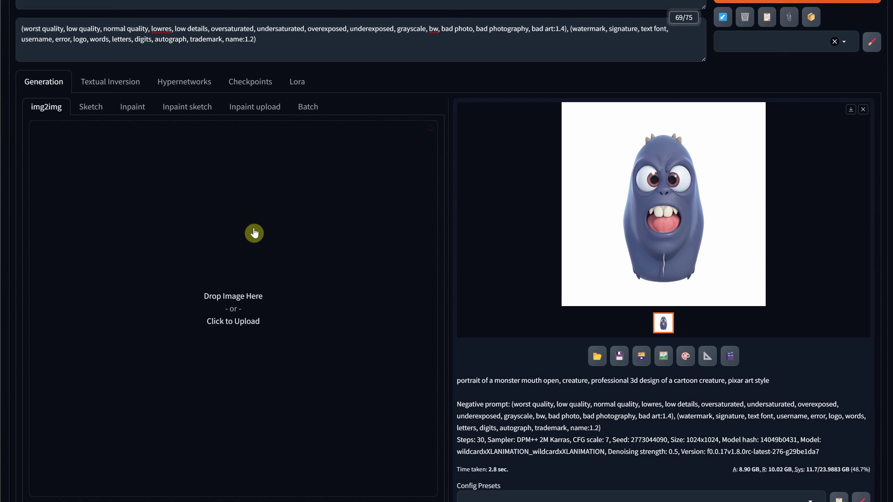
# Generate the peach four-horned monster from the sketch and copy the image from its full-size view.
pyautogui.scroll(3, 259, 265)
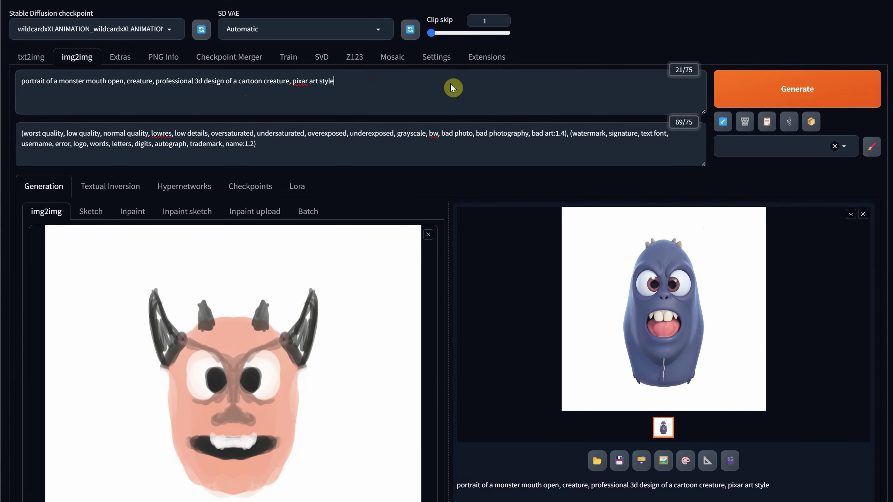
pyautogui.click(763, 93)
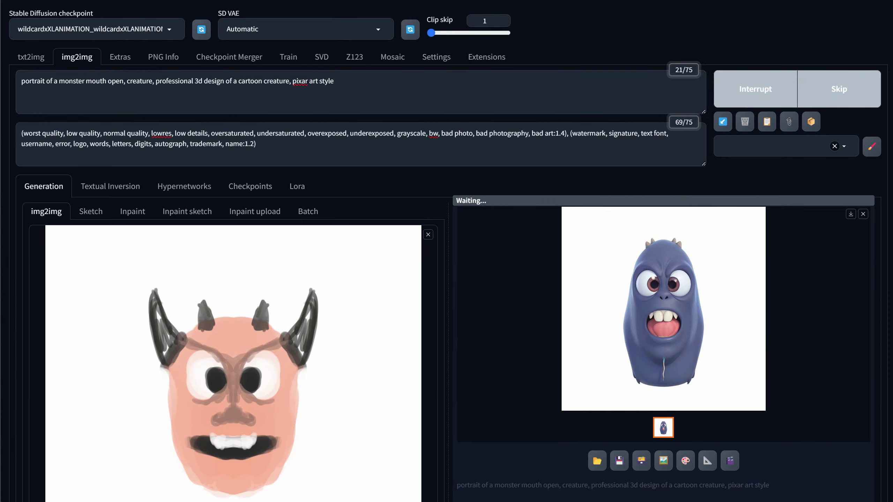
pyautogui.click(678, 283)
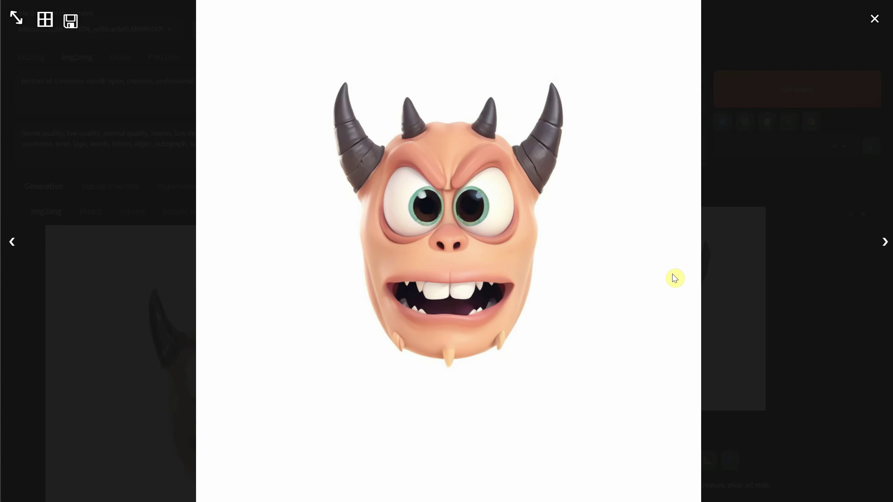
pyautogui.click(815, 340)
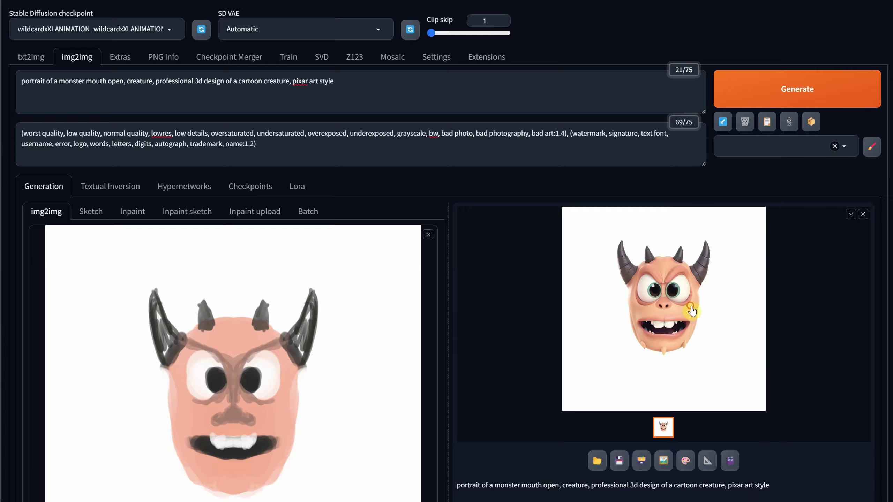
pyautogui.click(688, 305)
pyautogui.rightClick(470, 248)
pyautogui.click(531, 291)
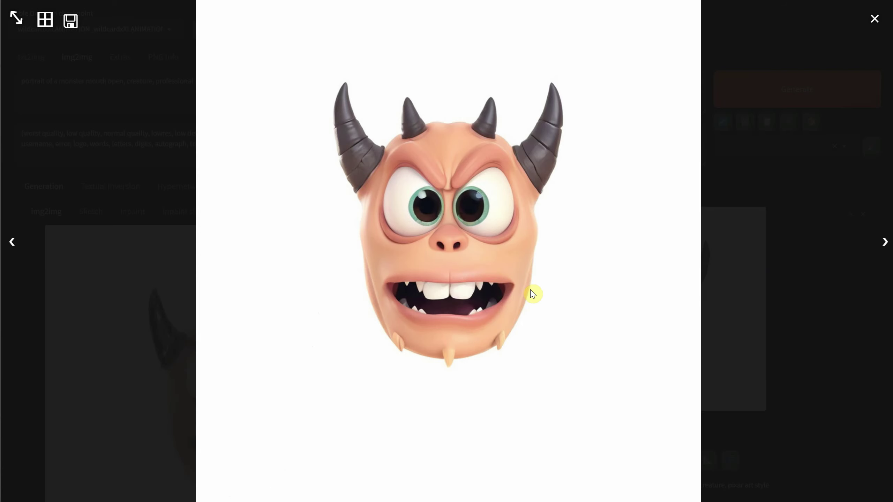
pyautogui.click(533, 294)
# Paste the horned monster onto the sketch as Layer 2 and scale it to about 159%, shifted slightly left and down.
pyautogui.hotkey('alt', 'Tab')
pyautogui.hotkey('ctrl', 'v')
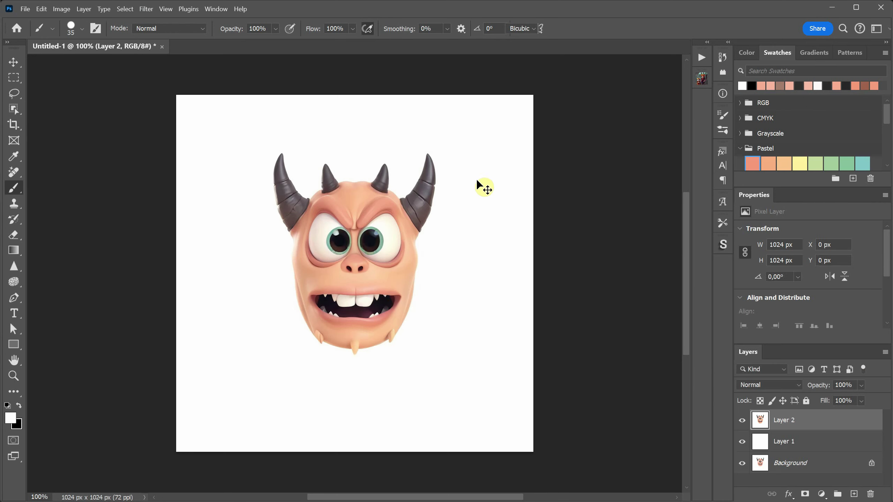
pyautogui.hotkey('ctrl', 't')
pyautogui.hotkey('ctrl', '-')
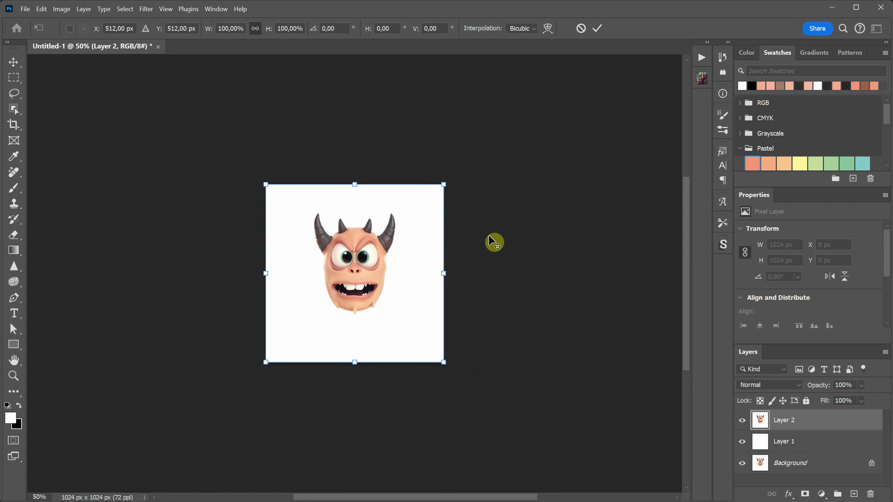
pyautogui.moveTo(446, 180); pyautogui.dragTo(476, 116)
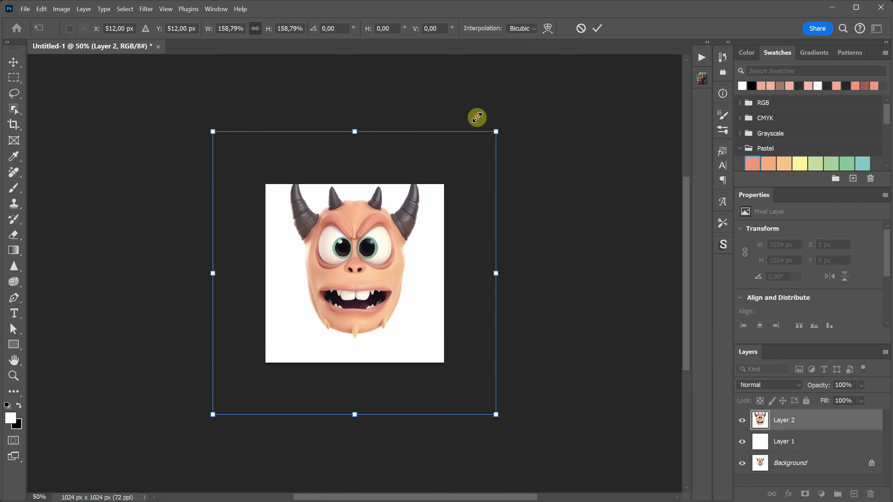
pyautogui.moveTo(417, 260)
pyautogui.mouseDown()
pyautogui.moveTo(409, 269)
pyautogui.moveTo(417, 284)
pyautogui.moveTo(416, 274)
pyautogui.mouseUp()
pyautogui.press('Return')
pyautogui.press('b')
pyautogui.hotkey('ctrl', '+')
pyautogui.hotkey('ctrl', '+')
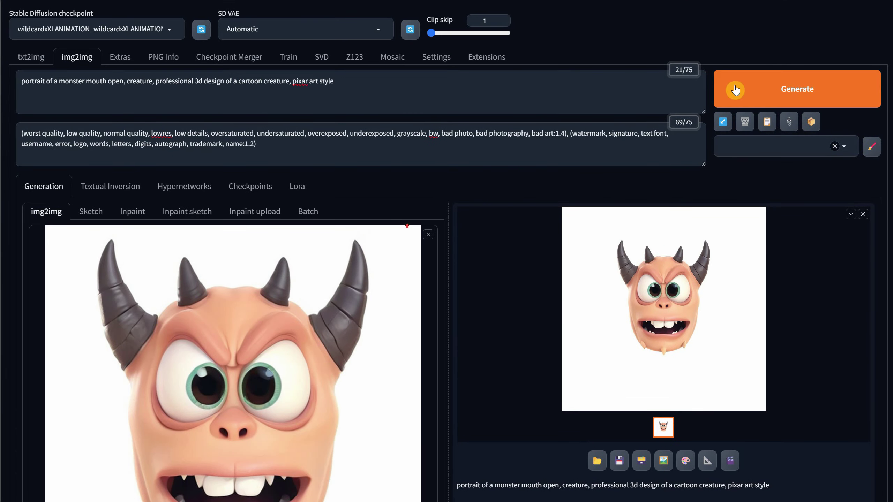
# Generate another horned monster version in Forge and view it full size.
pyautogui.click(748, 77)
pyautogui.scroll(-3, 718, 198)
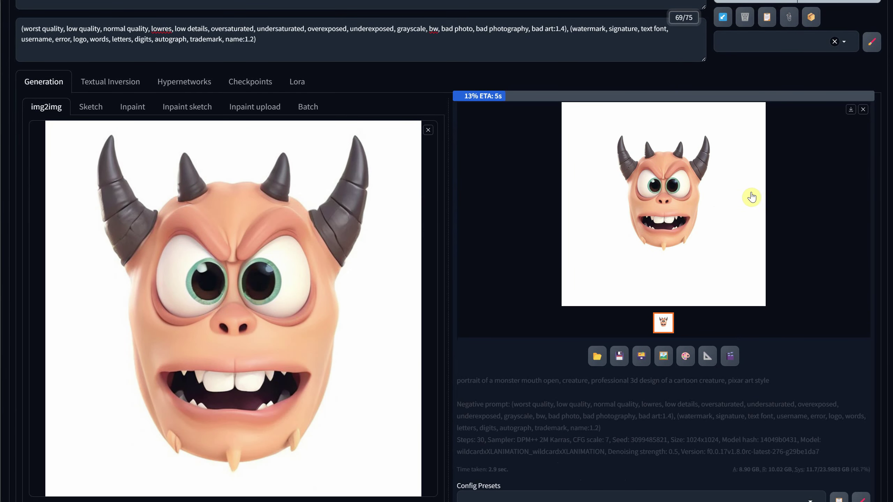
pyautogui.scroll(2, 737, 193)
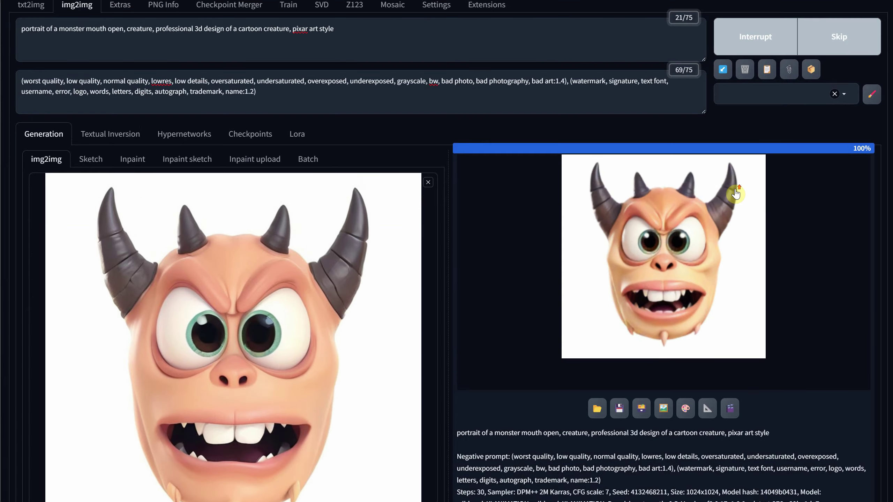
pyautogui.click(677, 281)
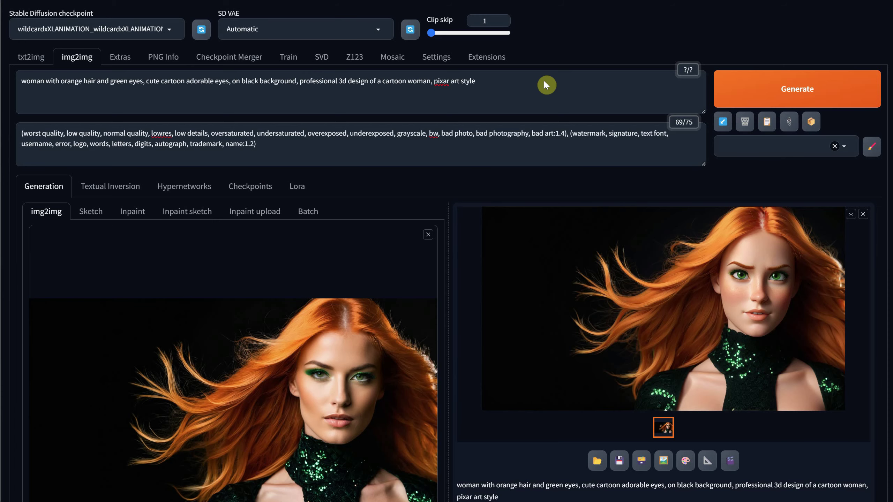
# Load the woman's prompt, then show the cartoon woman layer with its mask for a half-photo, half-cartoon split.
pyautogui.click(200, 102)
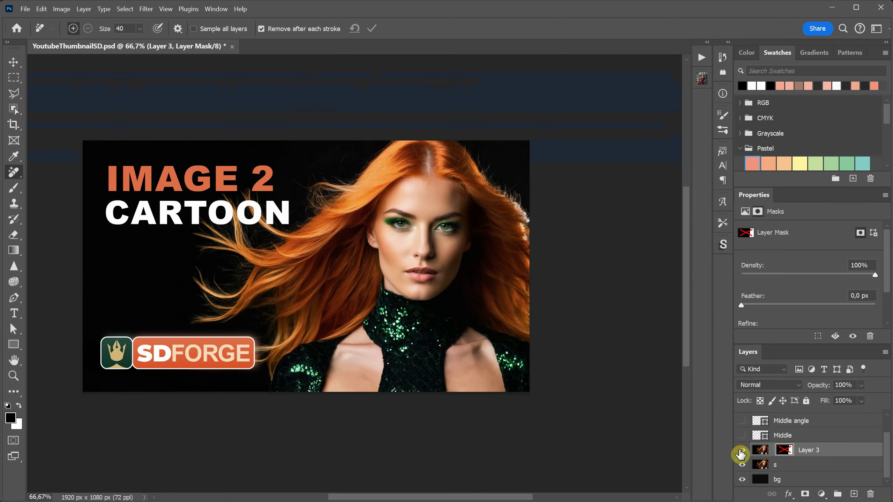
pyautogui.click(741, 451)
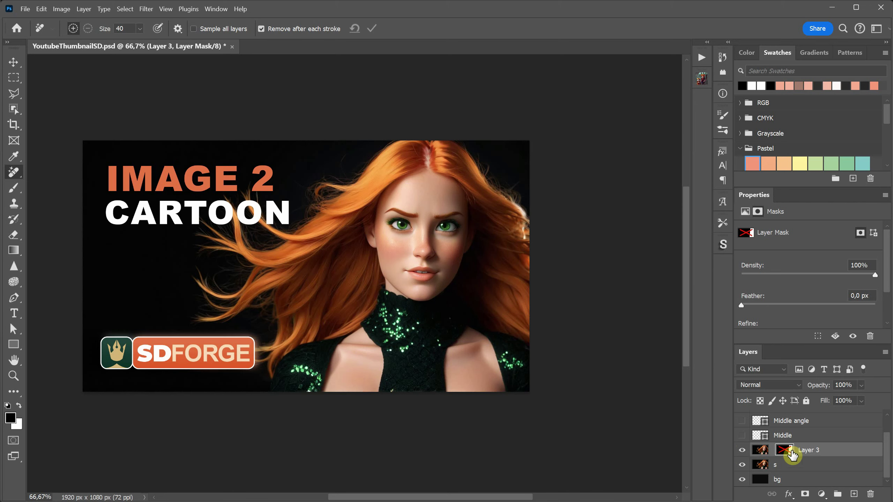
pyautogui.keyDown('shift'); pyautogui.click(784, 450); pyautogui.keyUp('shift')
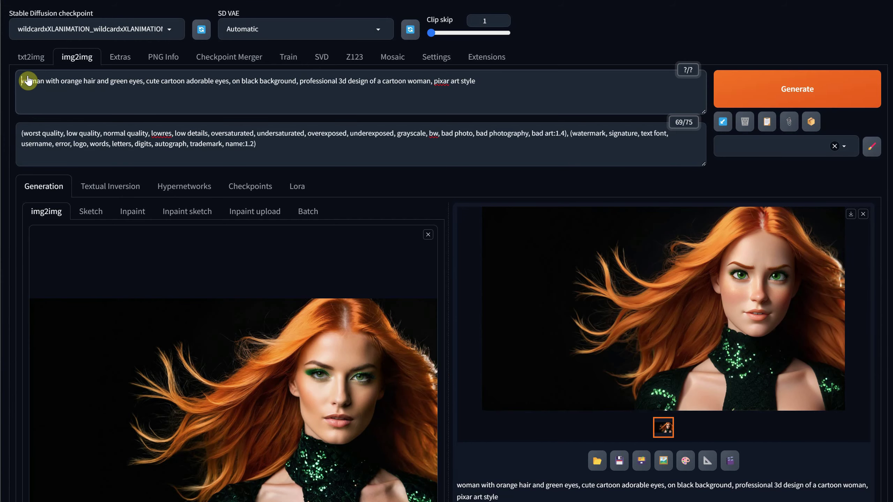
# Generate an 'angry' woman cartoon, then replace 'angry' with 'happy', generate again and preview the result.
pyautogui.write('angry')
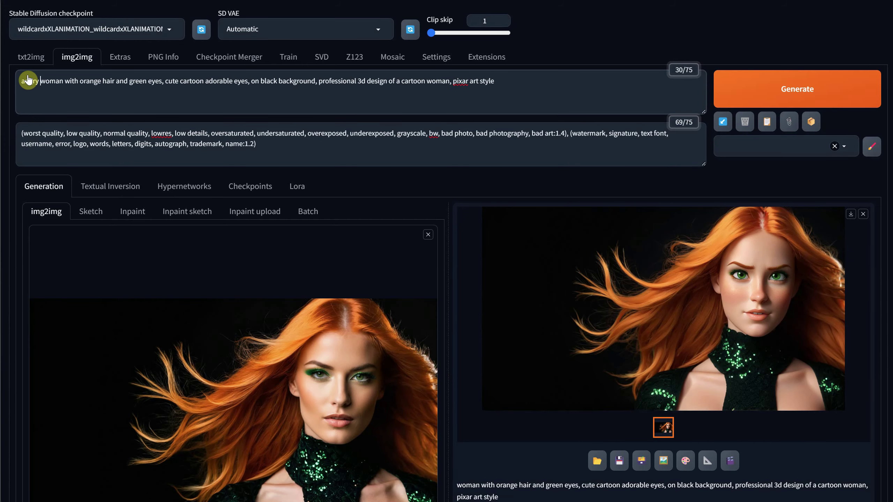
pyautogui.click(783, 88)
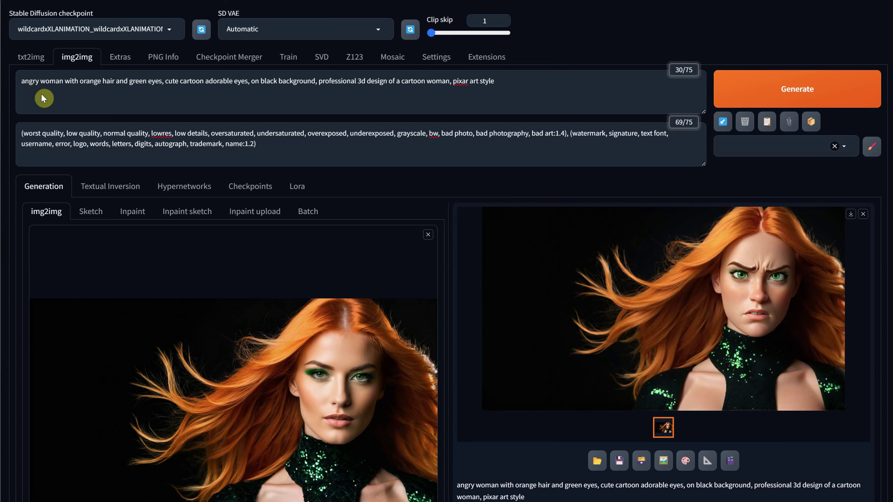
pyautogui.doubleClick(30, 81)
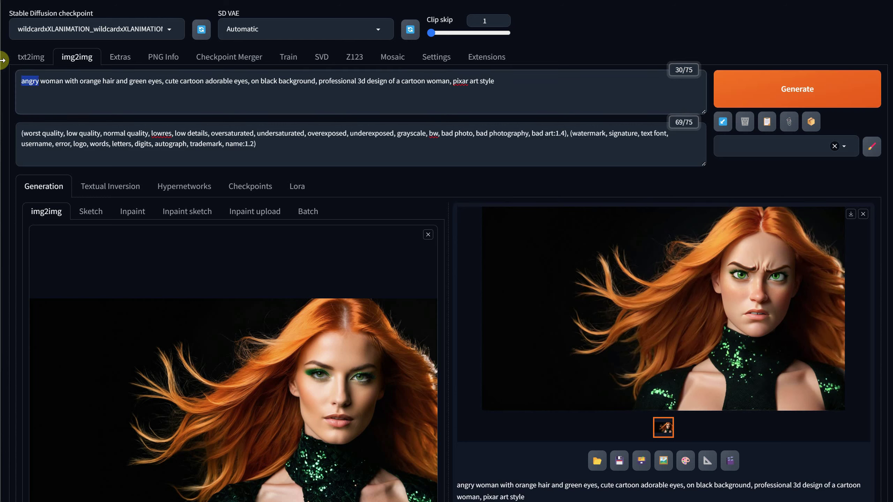
pyautogui.write('hppy')
pyautogui.click(734, 75)
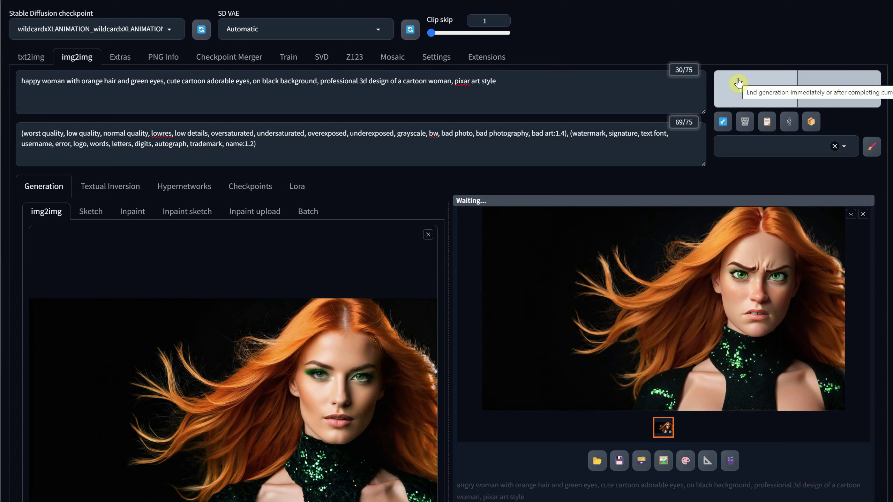
pyautogui.click(791, 323)
pyautogui.click(791, 323)
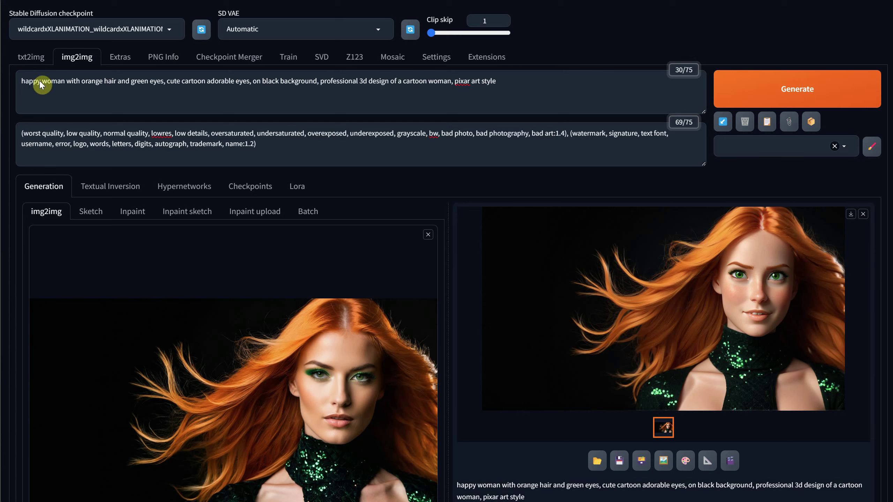